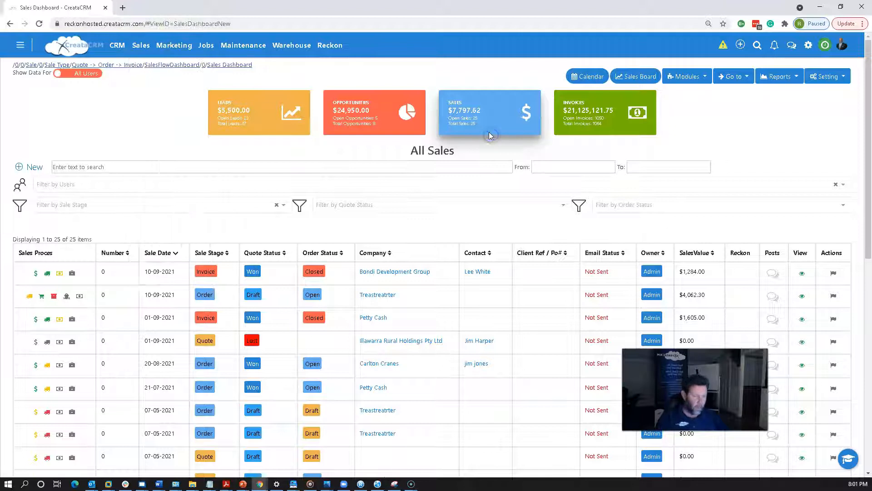
- View the Sales Flow diagram and return to the Sales Dashboard
left_click(141, 45)
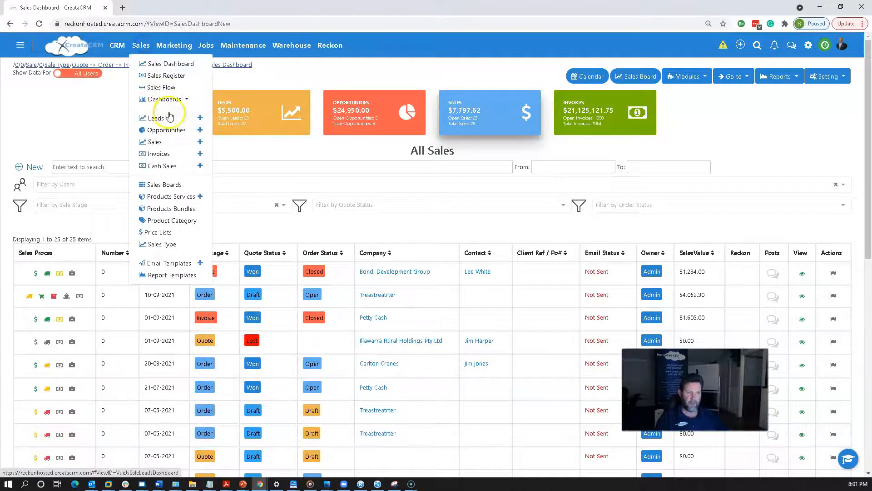
left_click(163, 87)
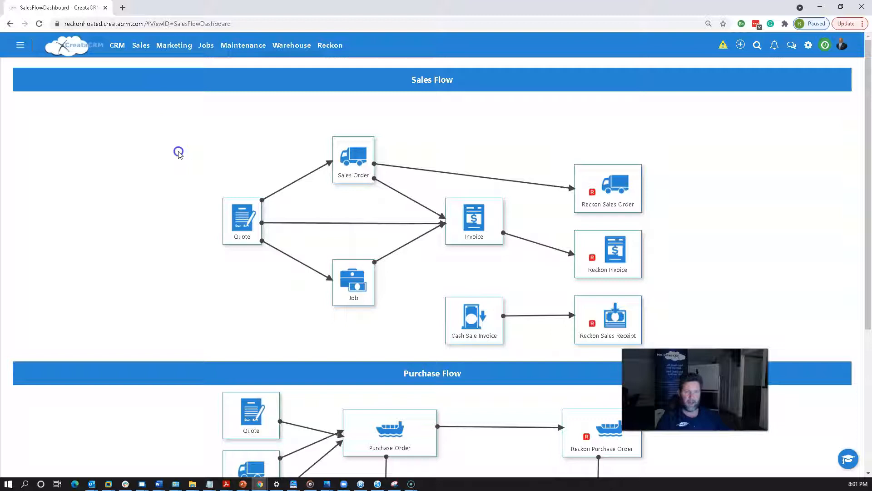
left_click(141, 47)
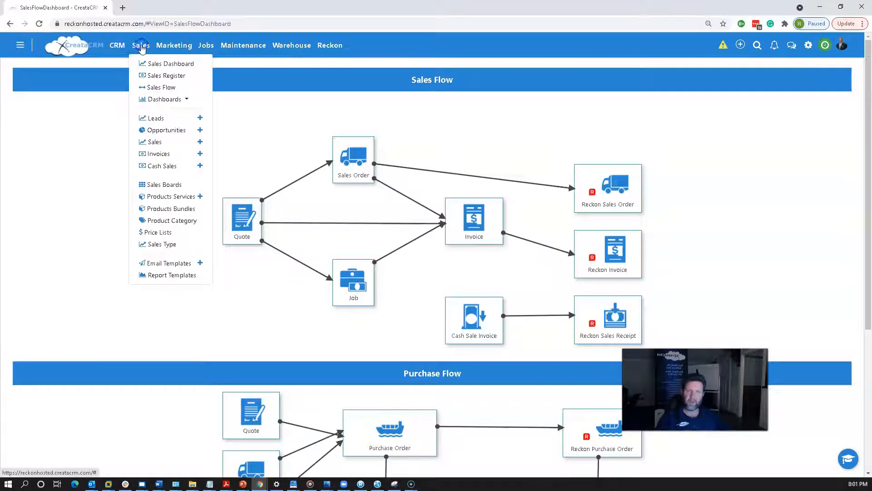
left_click(165, 63)
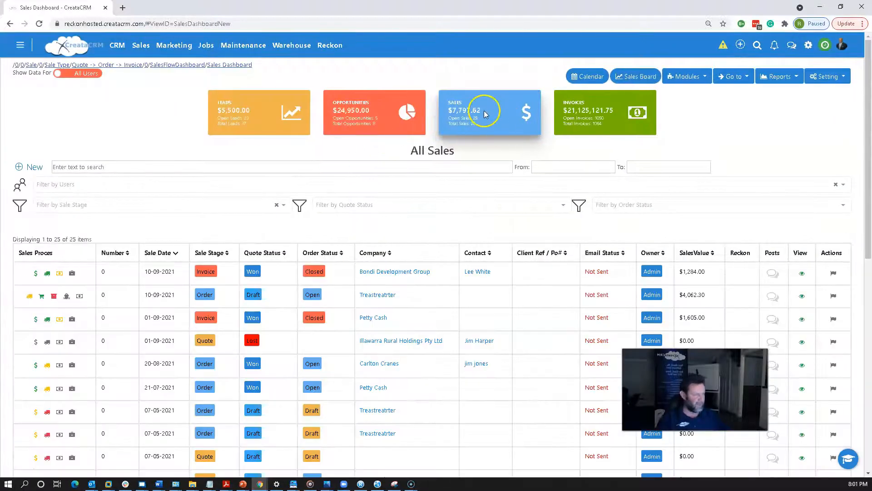
- Look through the dashboard's invoices, sales, opportunities and leads lists, and review the records under All Sales
left_click(583, 110)
left_click(488, 111)
left_click(375, 111)
left_click(251, 108)
left_click(468, 116)
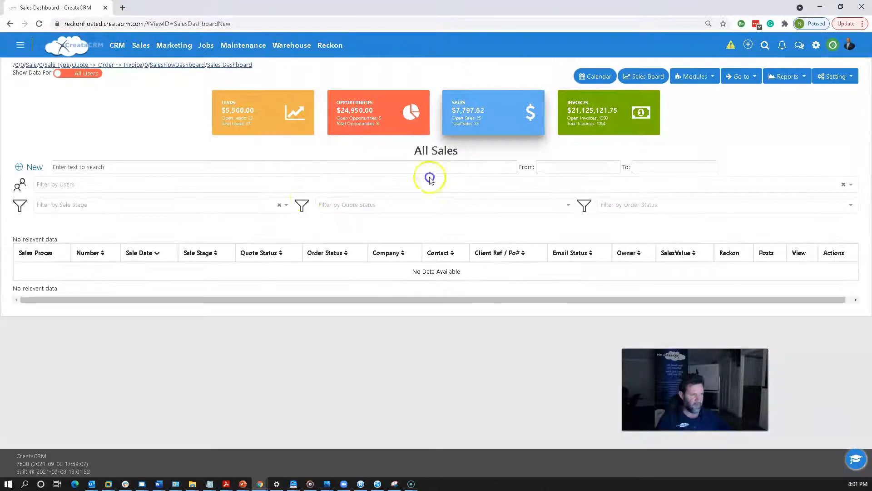
scroll(316, 181, "down", 3)
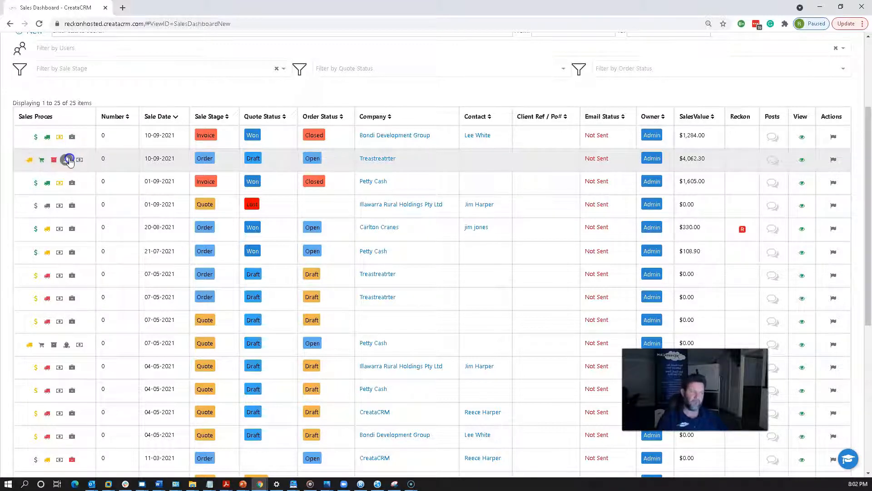
scroll(69, 161, "up", 3)
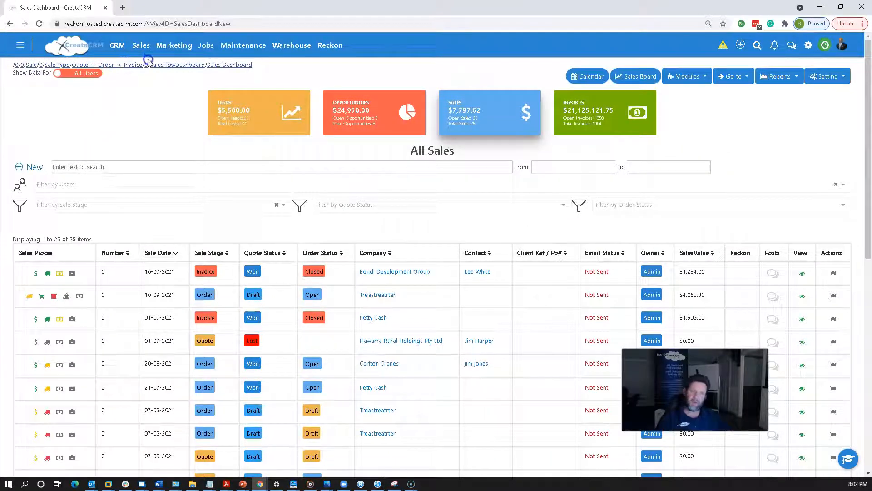
- Create a new sale using the Quote -> Order -> Invoice sale type
left_click(145, 47)
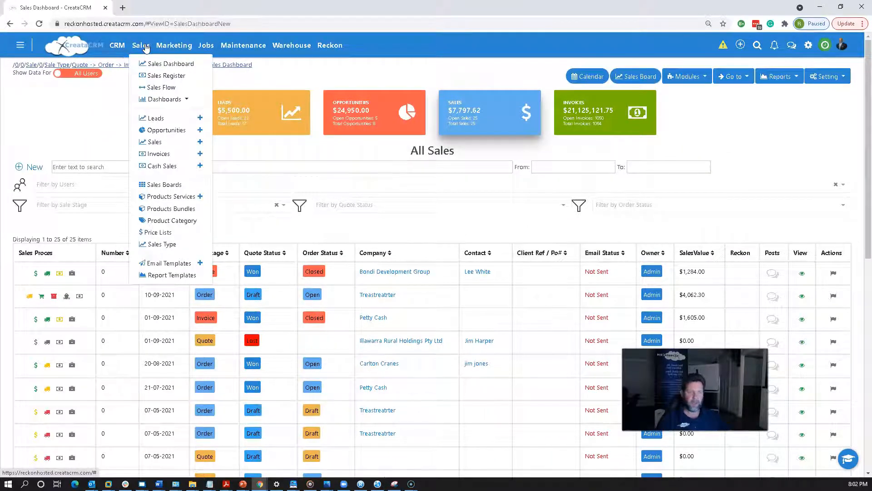
left_click(201, 143)
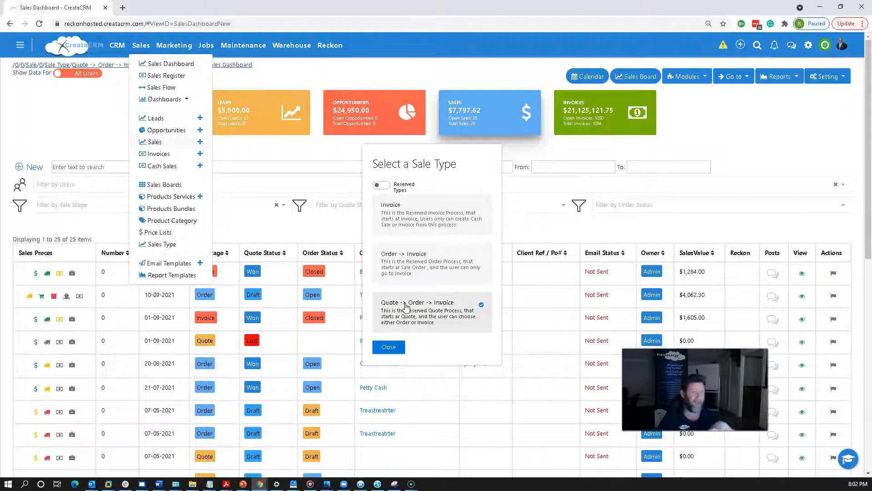
left_click(446, 226)
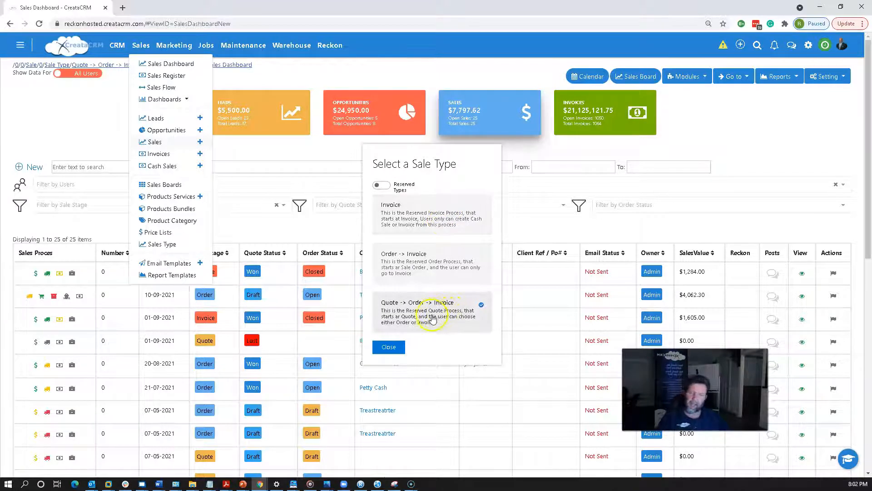
left_click(414, 313)
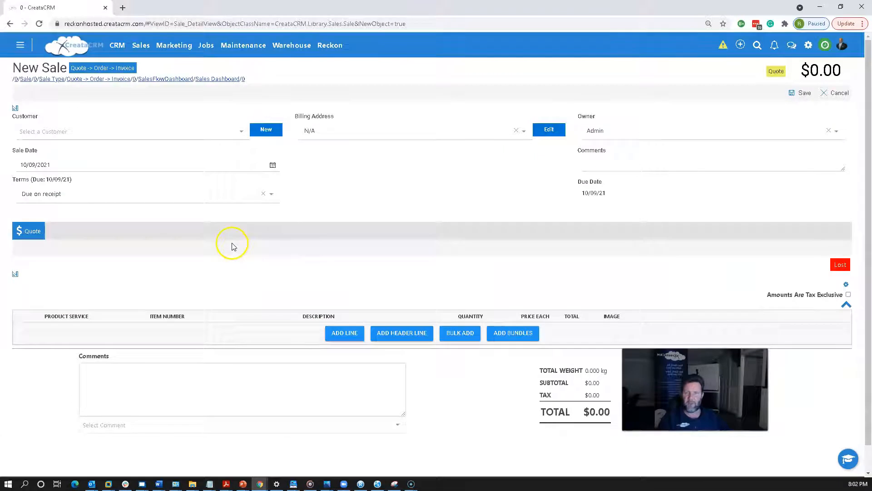
- Add an empty product line to the new quote and view the available products without choosing one
left_click(345, 333)
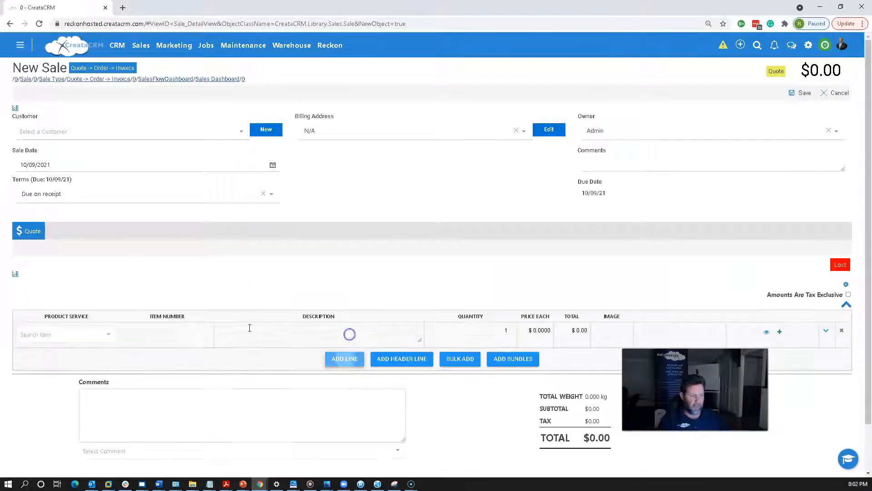
scroll(101, 298, "down", 1)
left_click(67, 282)
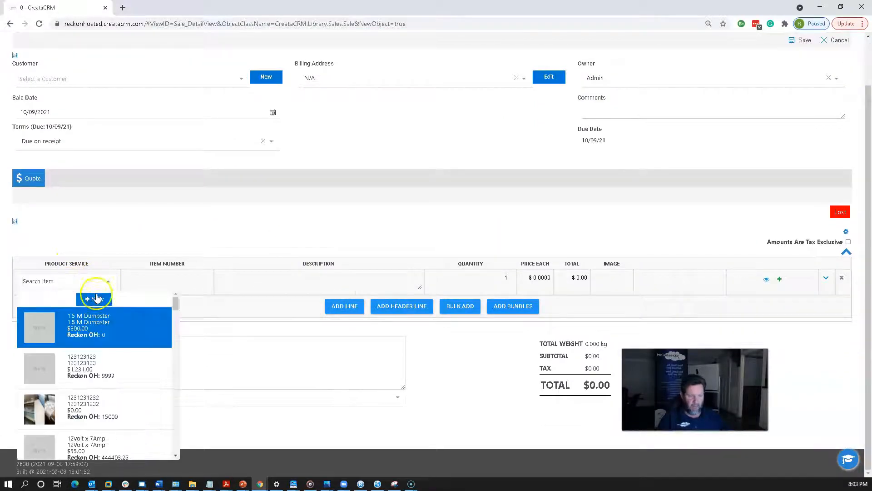
scroll(109, 290, "up", 1)
left_click(347, 198)
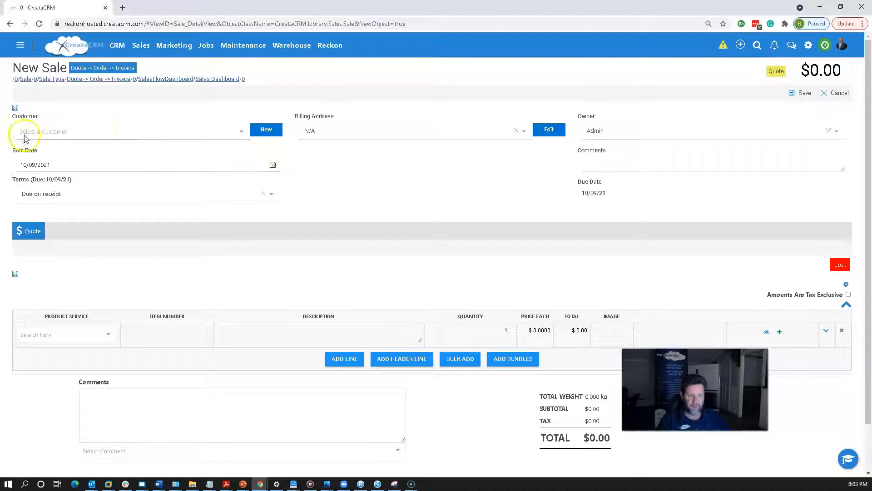
- Open the layout editor for the sale's header fields and move Sale Stage and Due Date into Column 2
left_click(15, 109)
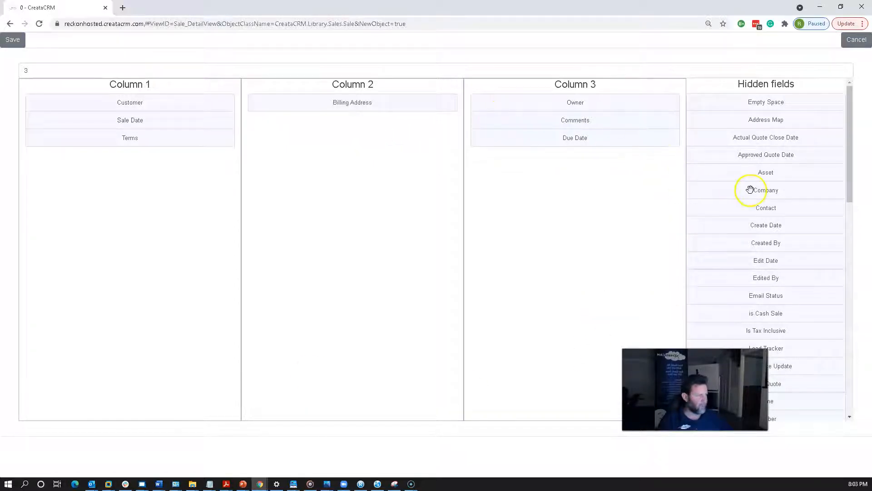
scroll(766, 198, "down", 1)
scroll(765, 199, "up", 1)
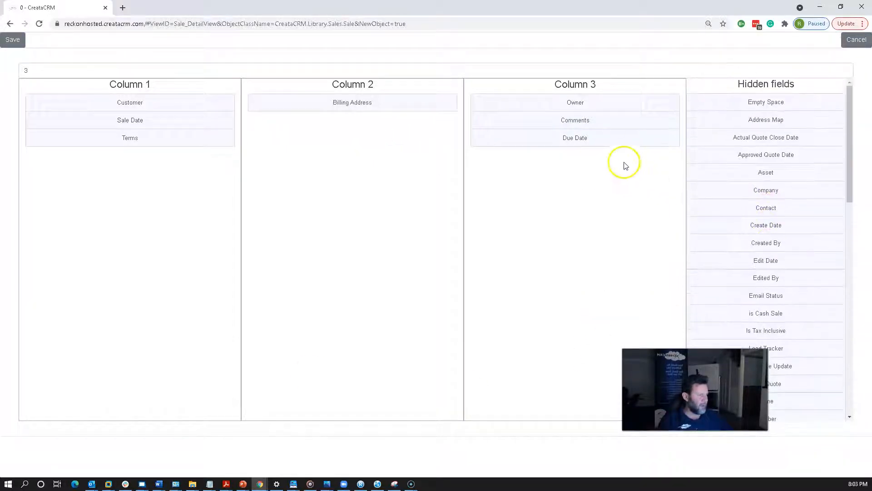
scroll(822, 236, "down", 3)
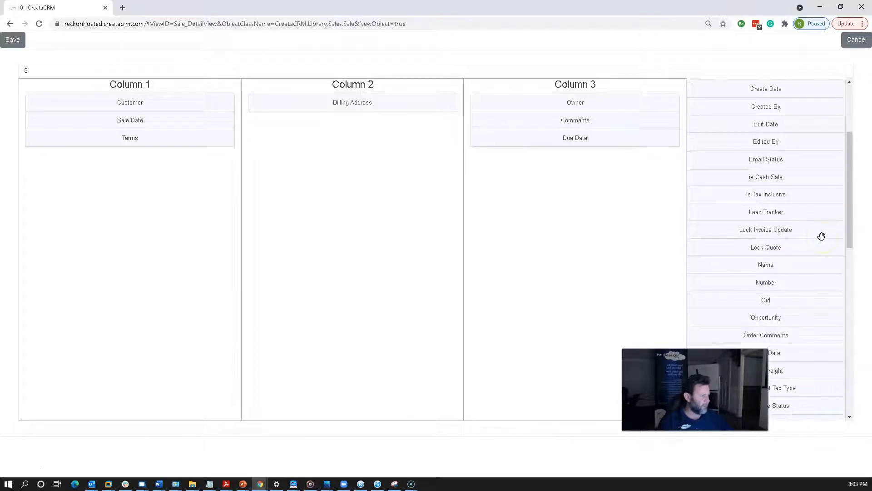
scroll(821, 236, "down", 3)
scroll(822, 236, "down", 2)
scroll(822, 236, "down", 4)
scroll(821, 236, "down", 2)
scroll(813, 237, "up", 2)
left_click(799, 241)
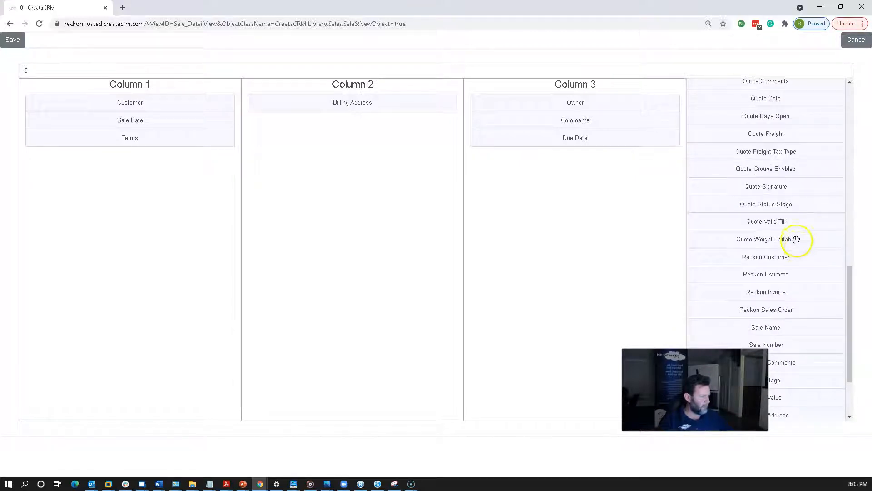
scroll(796, 239, "down", 2)
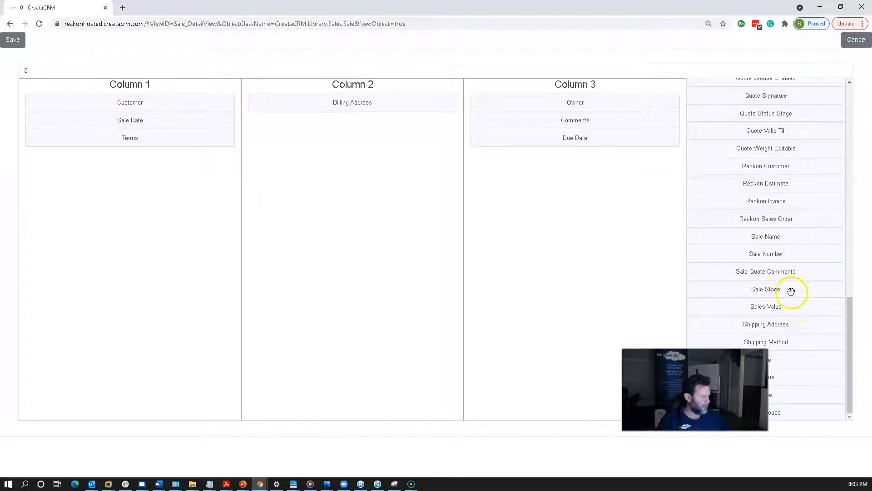
left_click_drag(791, 291, 459, 156)
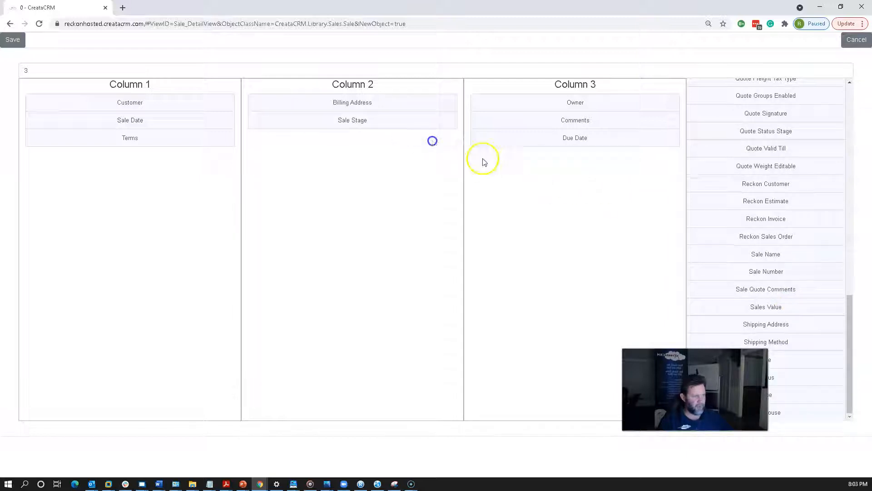
left_click_drag(549, 142, 429, 140)
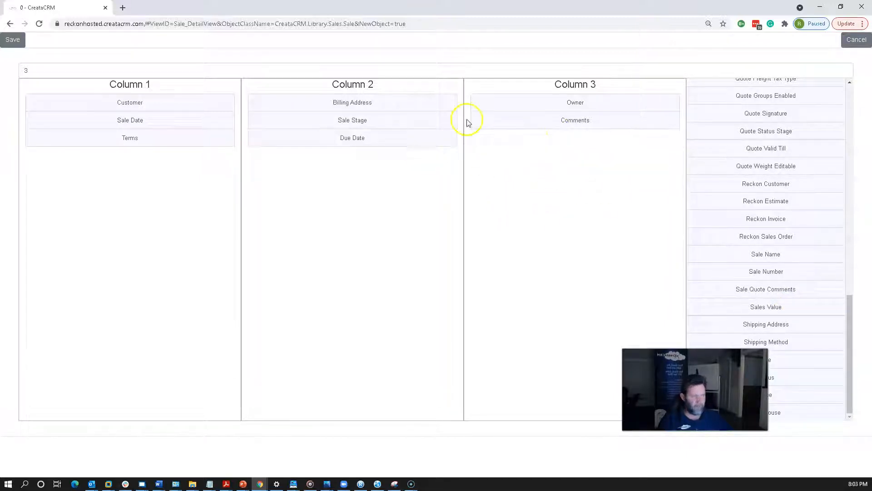
- Set the header layout to 2 columns
double_click(21, 70)
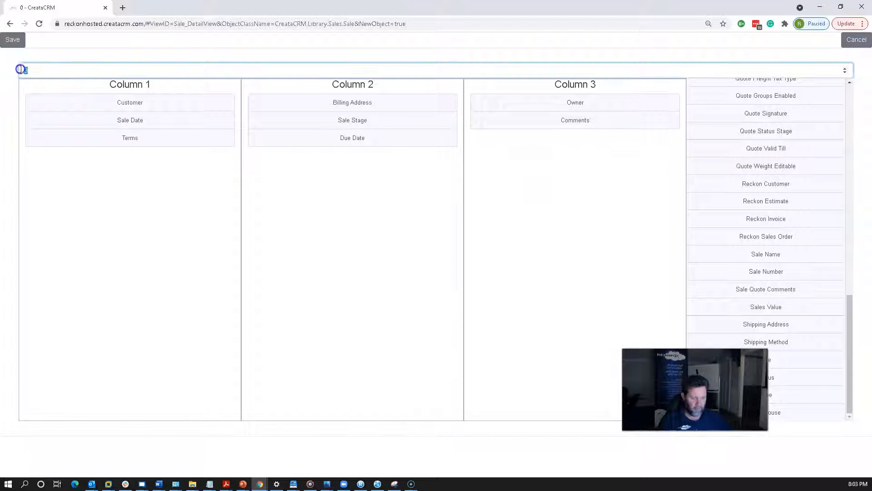
type("2")
left_click(186, 137)
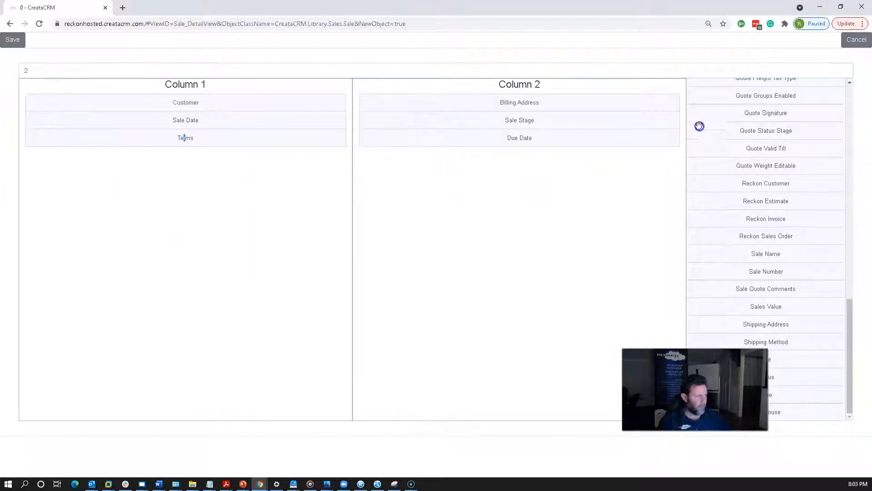
- Add the hidden Shipping Method field to Column 2 and set the header layout to 3 columns
scroll(796, 202, "up", 7)
scroll(798, 204, "up", 4)
scroll(799, 204, "down", 4)
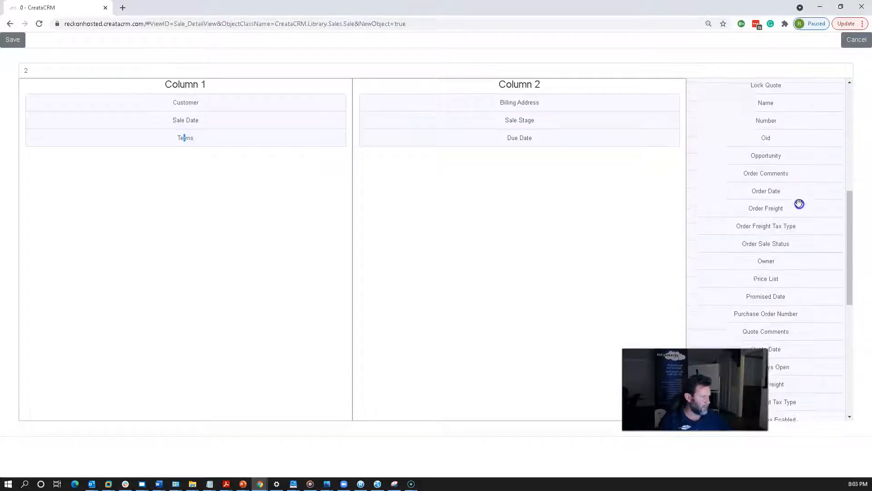
scroll(799, 203, "down", 3)
scroll(799, 198, "down", 6)
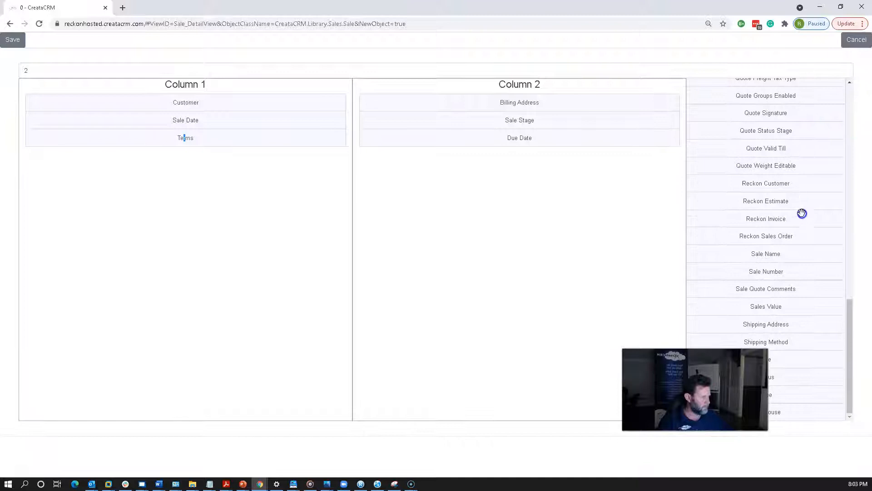
left_click_drag(817, 333, 551, 203)
left_click(10, 68)
type("3")
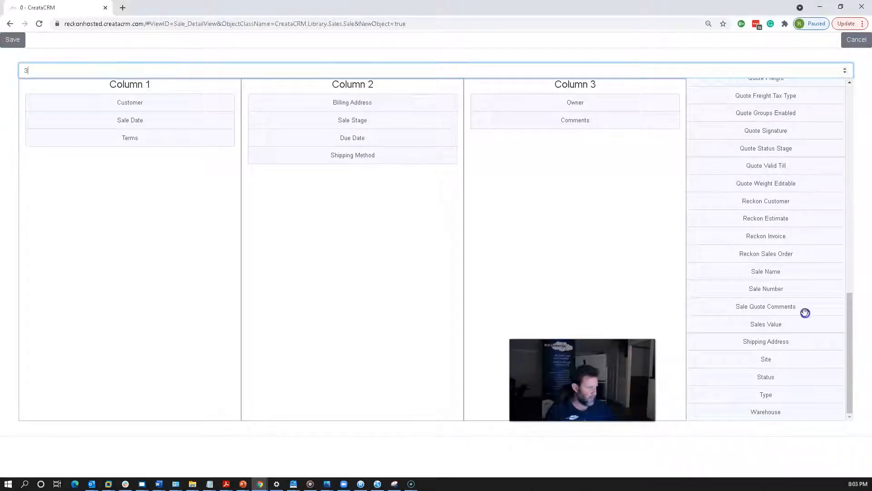
- Add the hidden Shipping Address field to Column 2 and move Comments and Owner there from Column 3
left_click_drag(784, 344, 399, 183)
left_click_drag(542, 119, 450, 132)
left_click_drag(500, 103, 395, 121)
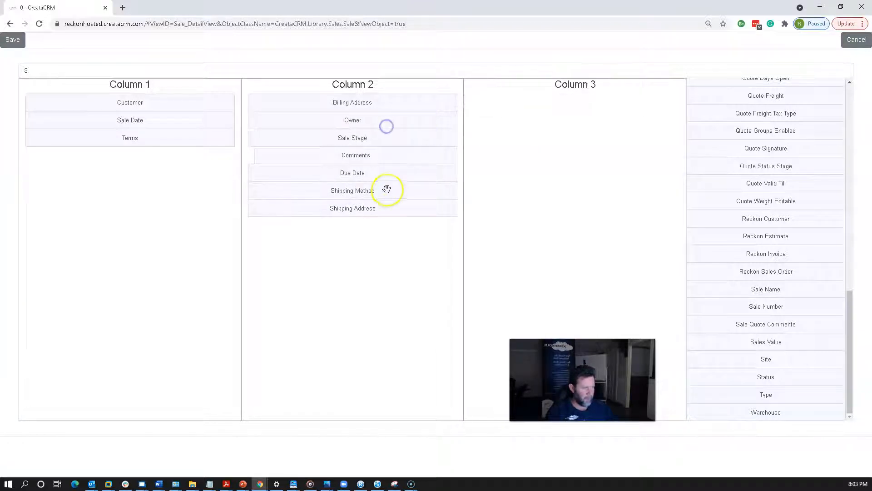
- Move Shipping Address and Shipping Method into Column 3, with Shipping Method first, and save the header layout
left_click_drag(387, 203, 545, 136)
left_click_drag(364, 192, 553, 103)
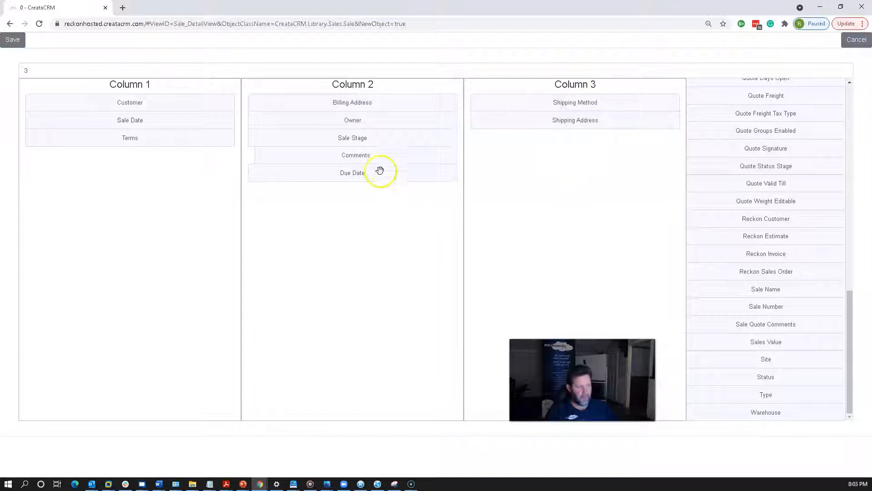
left_click(12, 40)
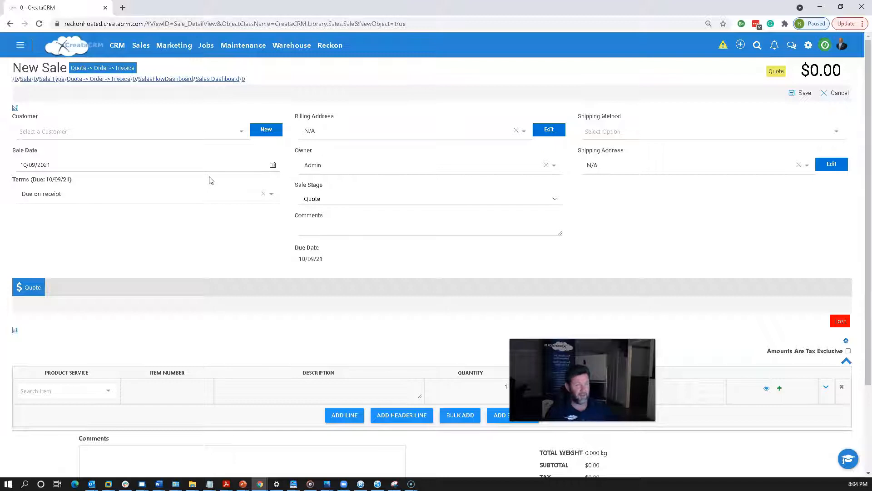
scroll(209, 235, "down", 2)
scroll(211, 230, "up", 1)
scroll(318, 236, "up", 1)
scroll(432, 243, "down", 2)
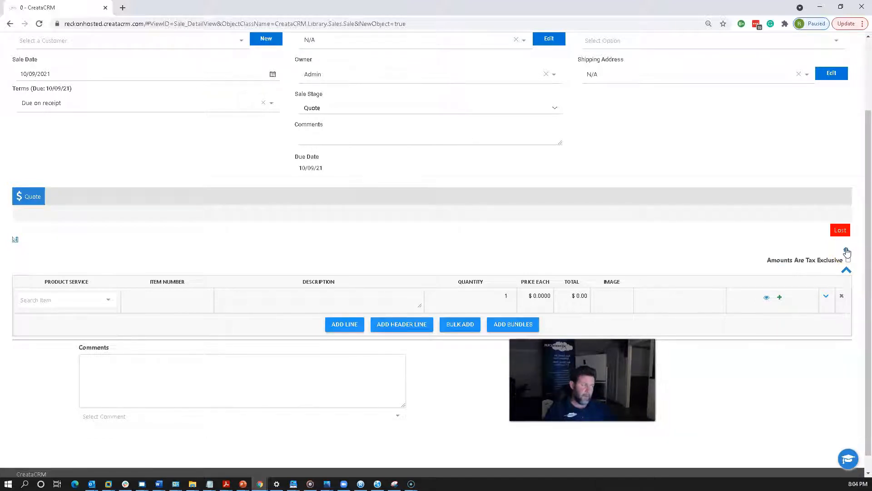
left_click(846, 251)
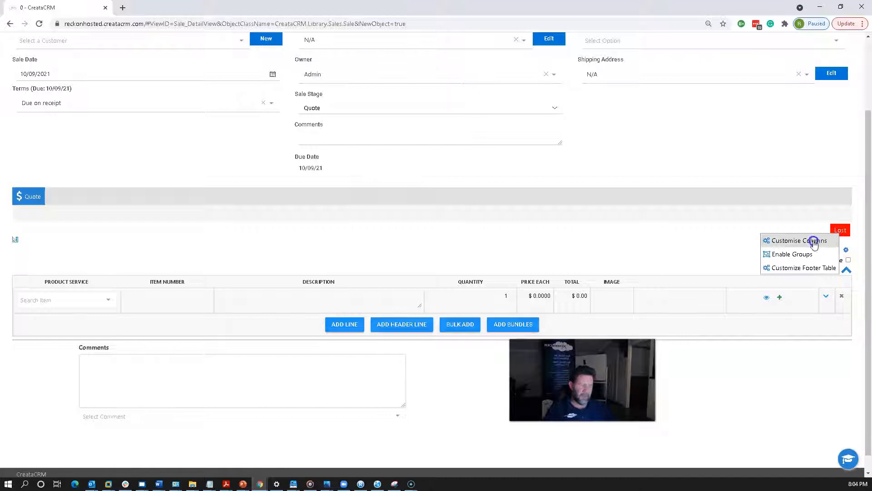
left_click(232, 257)
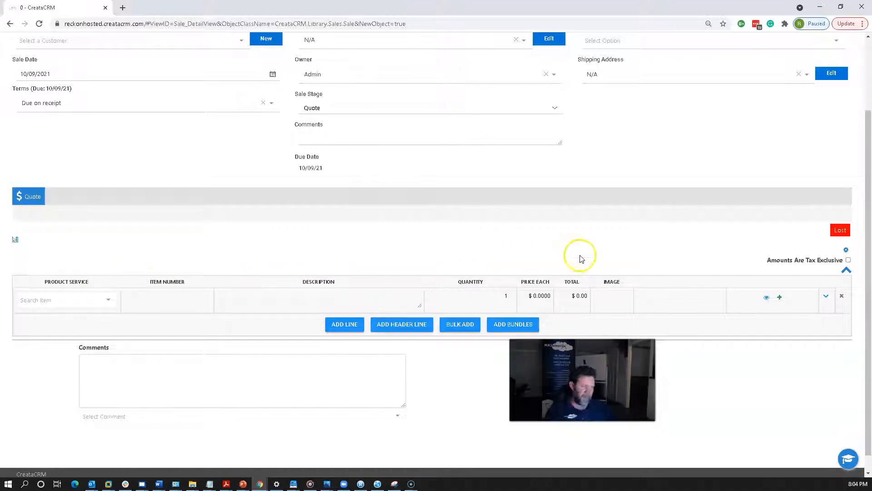
- Show the hidden Tax Type field in the quote's line item columns
left_click(846, 249)
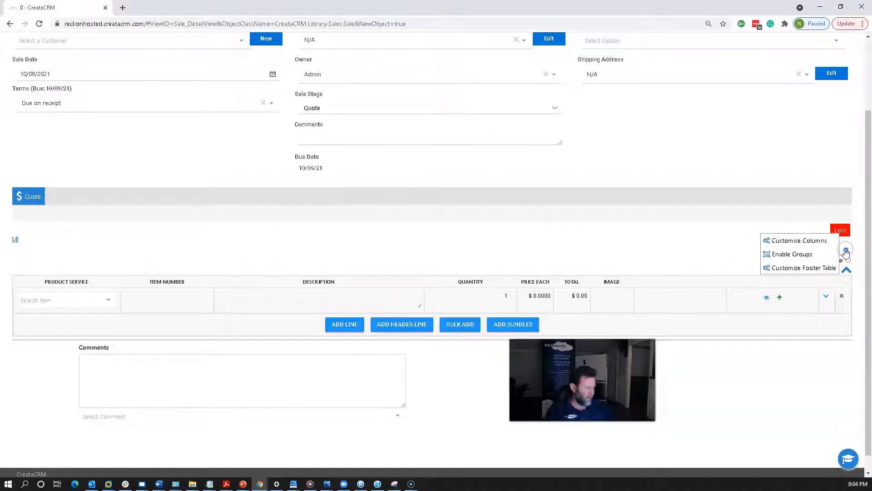
left_click(825, 245)
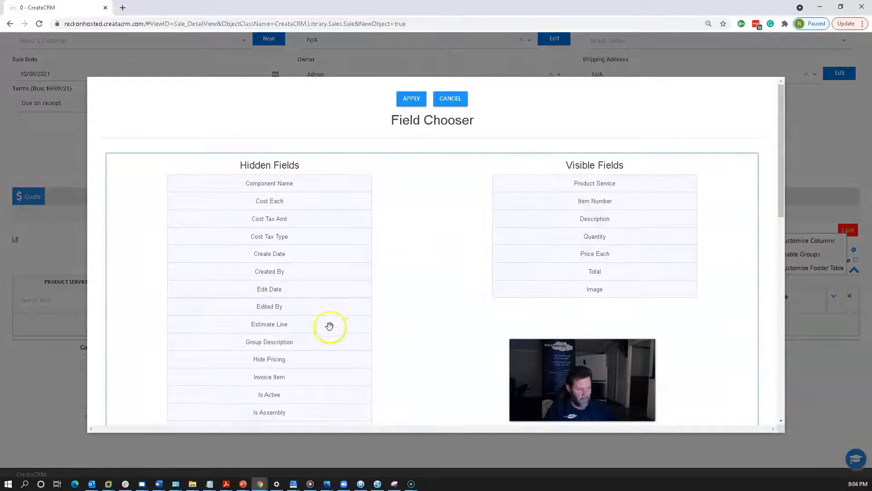
scroll(325, 311, "down", 3)
scroll(325, 309, "down", 3)
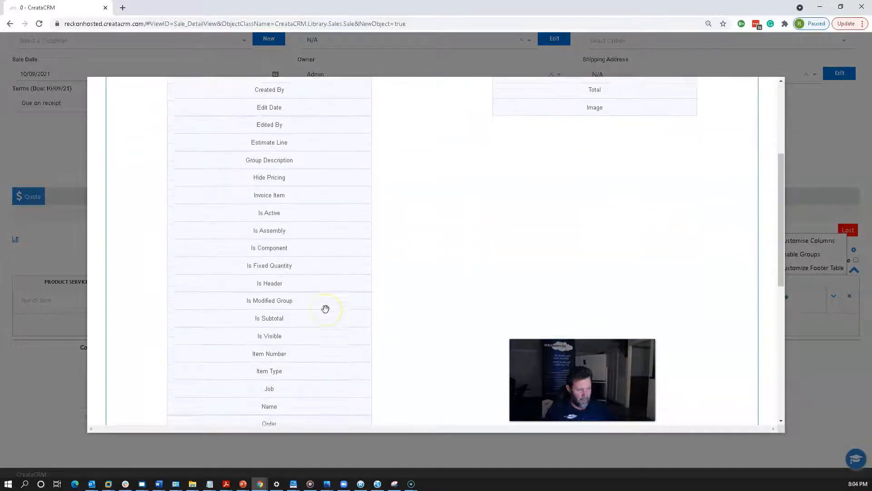
scroll(325, 308, "down", 2)
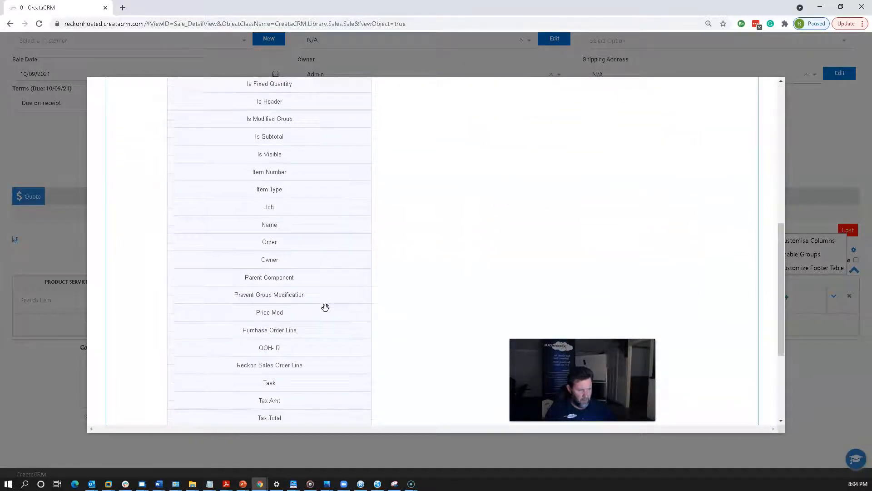
scroll(325, 307, "down", 2)
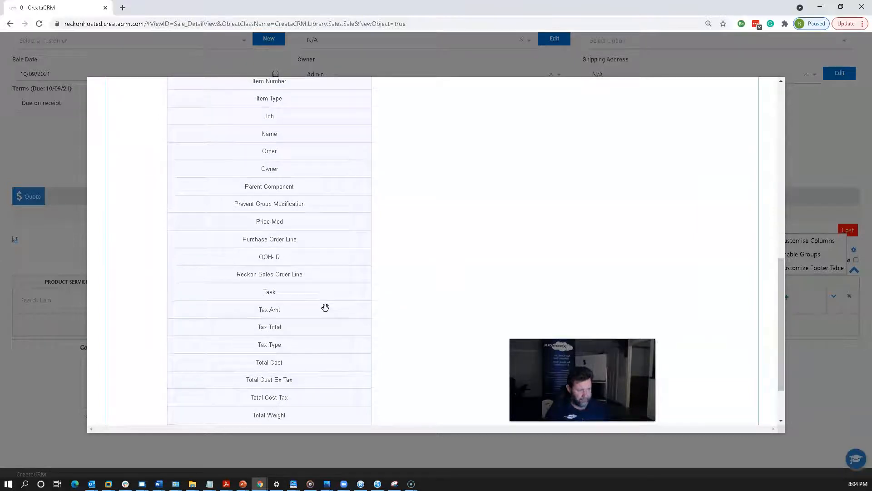
scroll(325, 308, "down", 2)
scroll(318, 301, "up", 1)
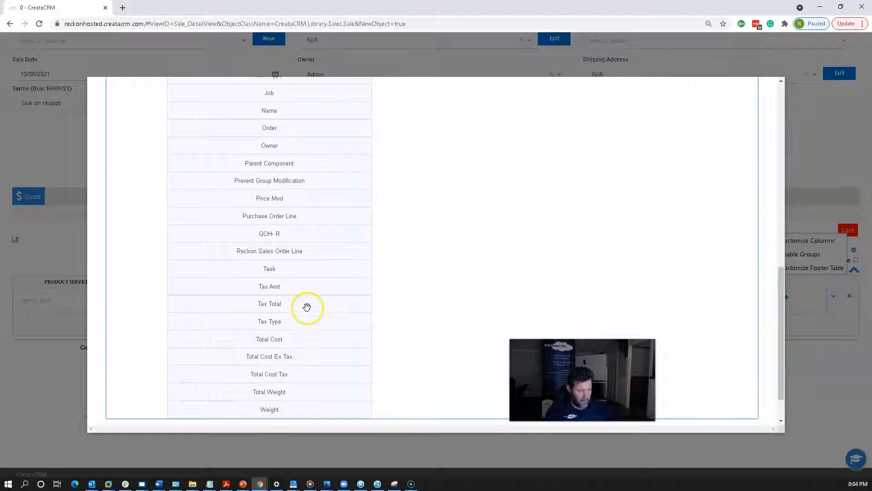
left_click_drag(311, 317, 518, 202)
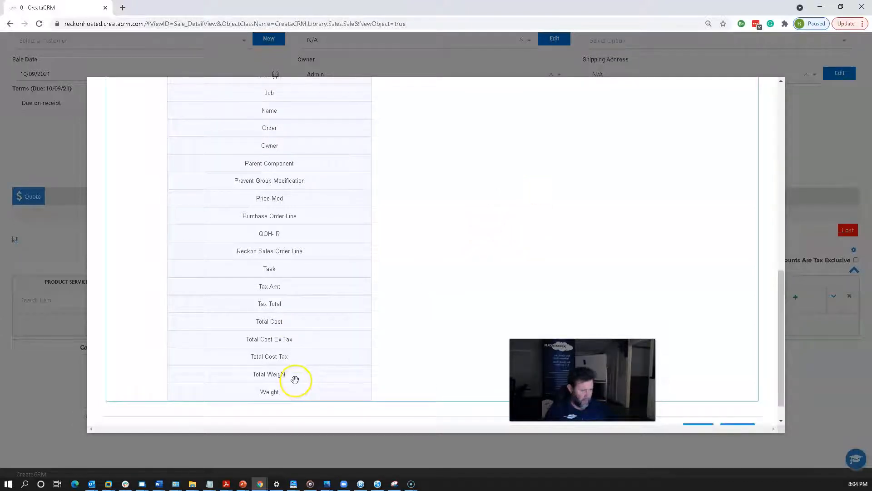
- Add the hidden Weight field after Tax Type in the visible line item fields and apply the column changes
left_click_drag(291, 381, 411, 301)
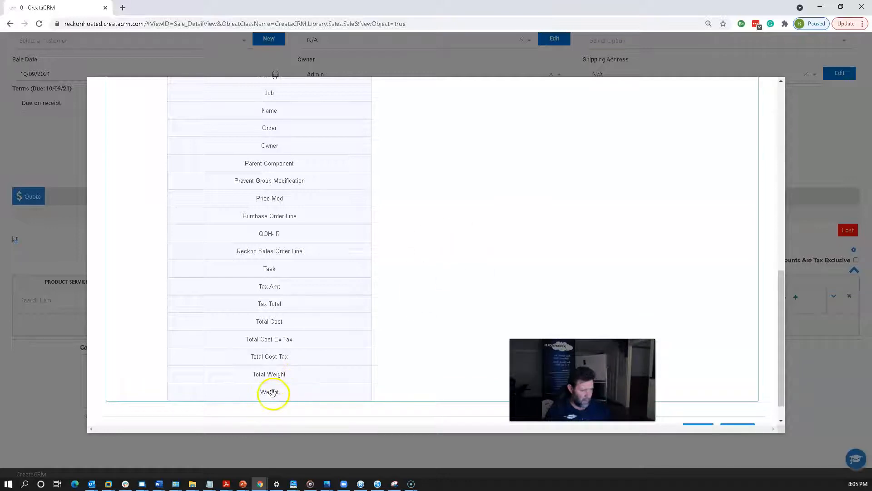
left_click_drag(273, 392, 518, 205)
scroll(527, 227, "up", 10)
left_click(411, 97)
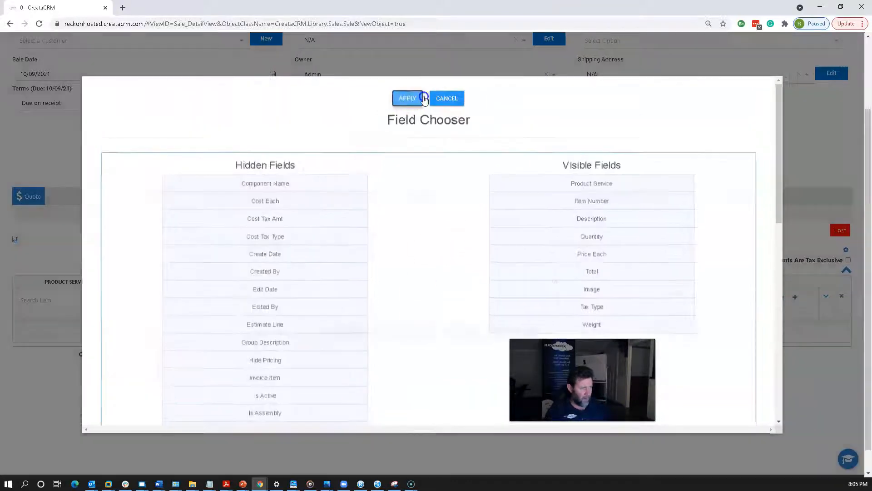
scroll(557, 241, "down", 2)
left_click(664, 271)
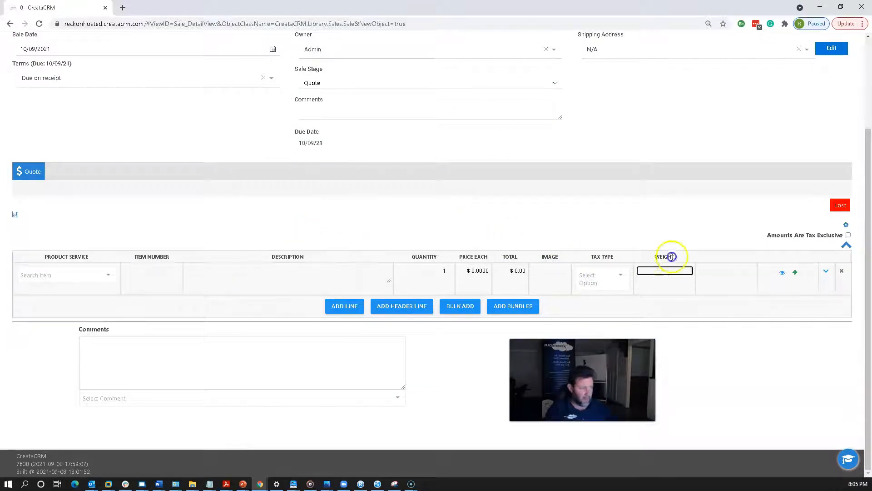
left_click(475, 270)
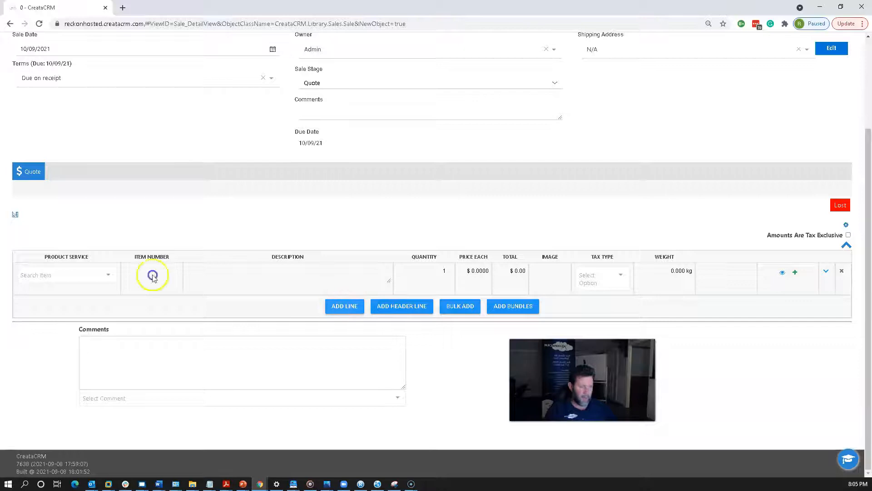
left_click(67, 281)
left_click(121, 394)
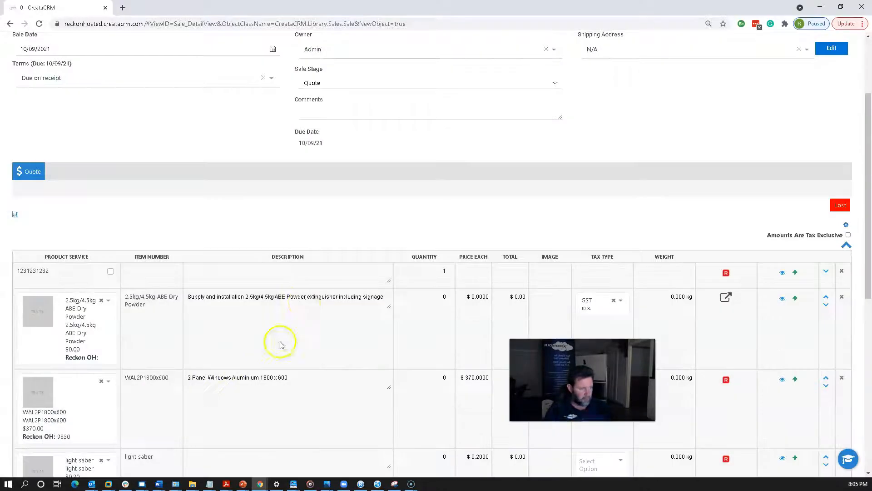
scroll(172, 271, "down", 1)
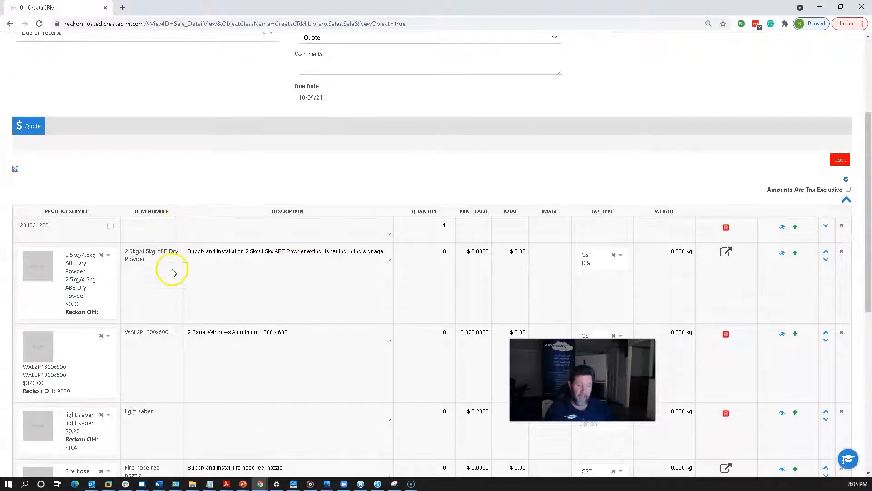
scroll(174, 265, "down", 5)
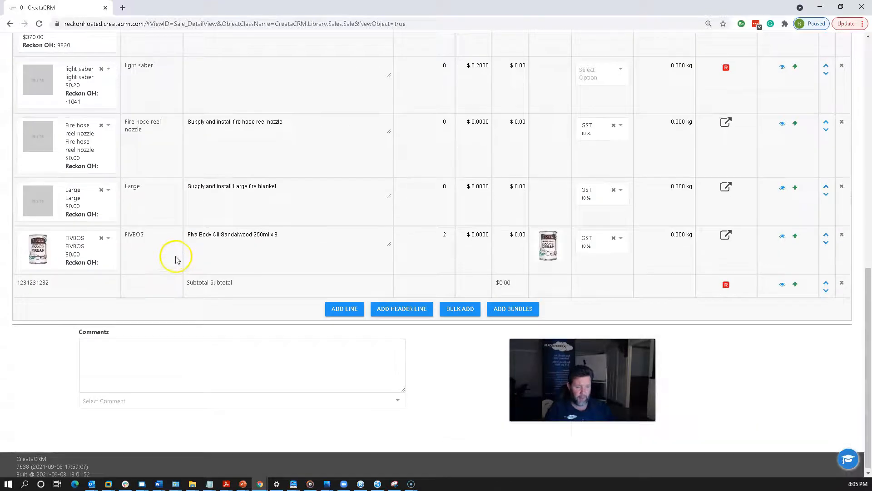
scroll(175, 259, "up", 10)
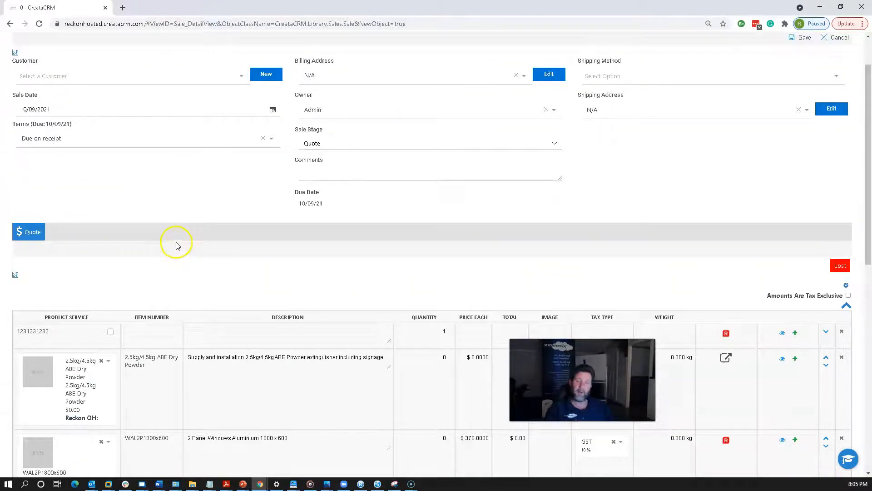
scroll(175, 230, "down", 4)
scroll(174, 230, "down", 2)
scroll(173, 230, "up", 3)
left_click(68, 238)
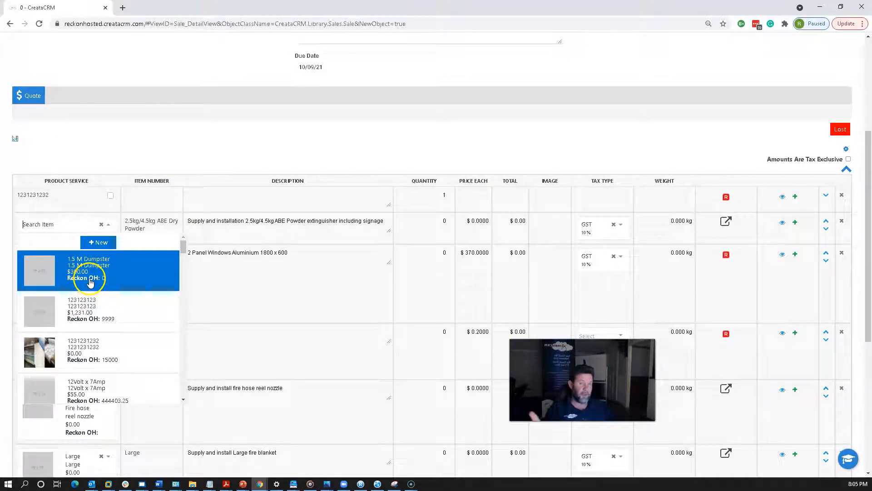
left_click(177, 149)
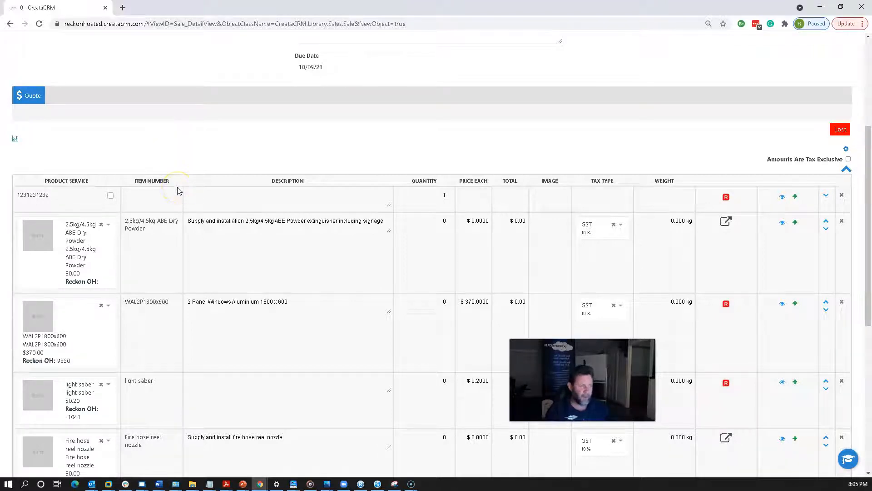
scroll(177, 189, "down", 4)
scroll(484, 146, "up", 4)
- Set the weight of the 2.5kg/4.5kg ABE Dry Powder line to 3 kg and of the WAL2P1800x600 line to 4 kg
left_click(669, 221)
type("3")
scroll(672, 255, "down", 2)
left_click(675, 220)
type("4")
- Set the quantity of the WAL2P1800x600 line to 4 and of the 2.5kg/4.5kg ABE Dry Powder line to 40
left_click(443, 212)
type("4")
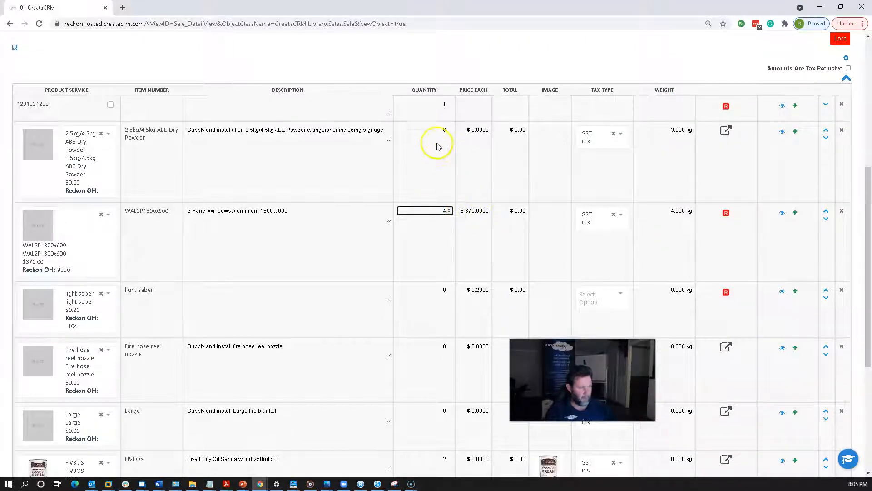
left_click(443, 131)
type("4")
left_click(444, 105)
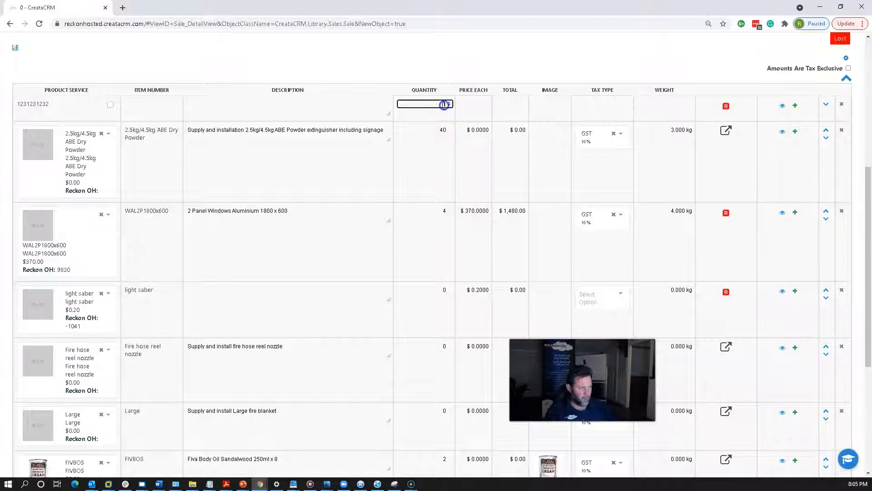
left_click(433, 143)
scroll(443, 191, "down", 5)
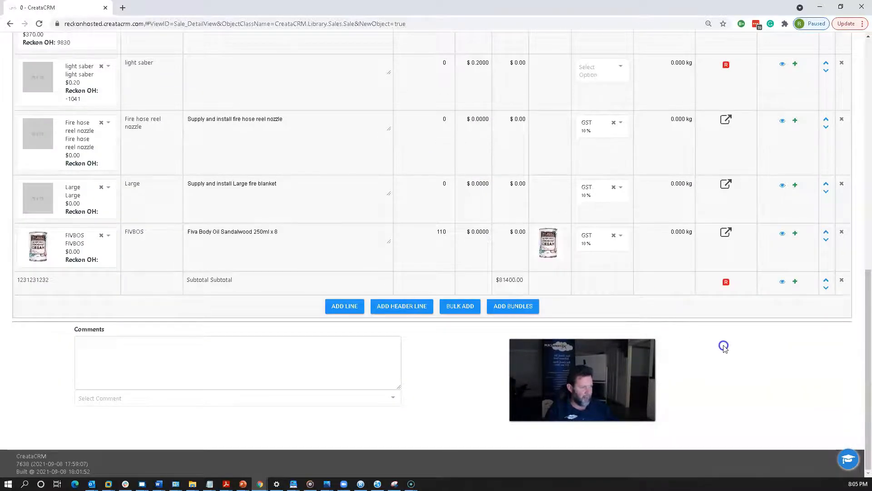
scroll(717, 341, "up", 2)
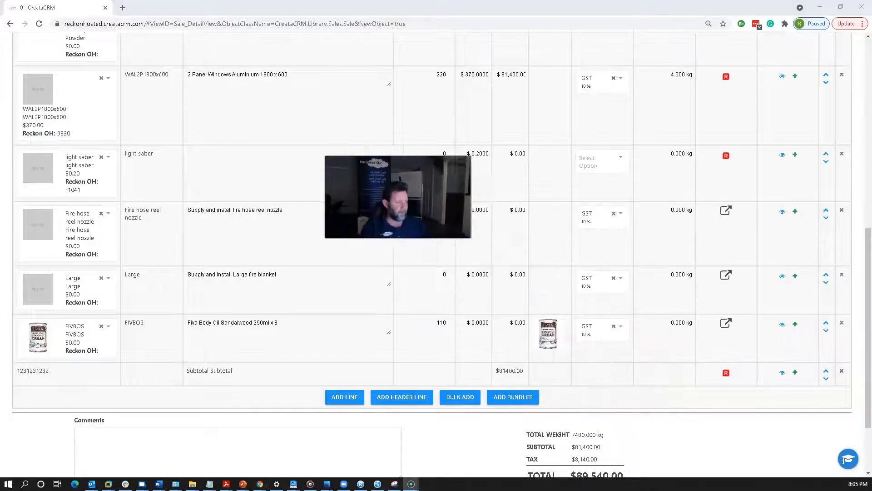
scroll(716, 422, "down", 2)
scroll(688, 404, "up", 12)
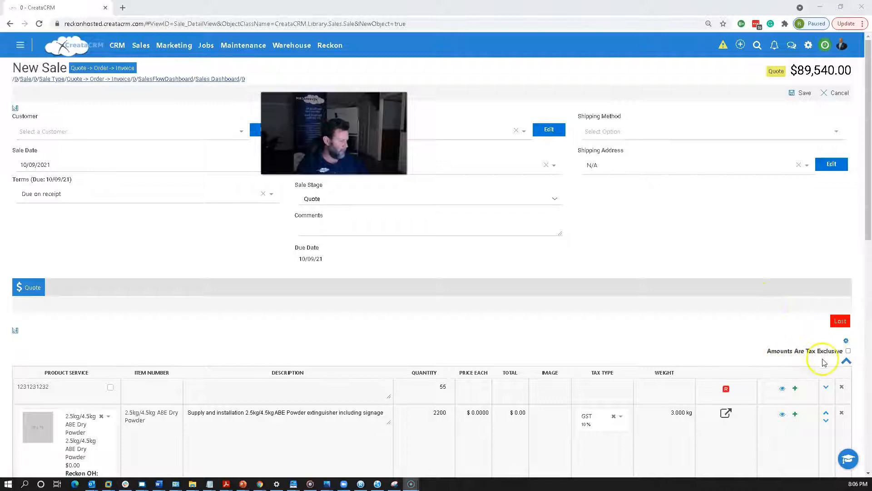
- Make the quote's amounts tax inclusive and check the line prices
left_click(849, 356)
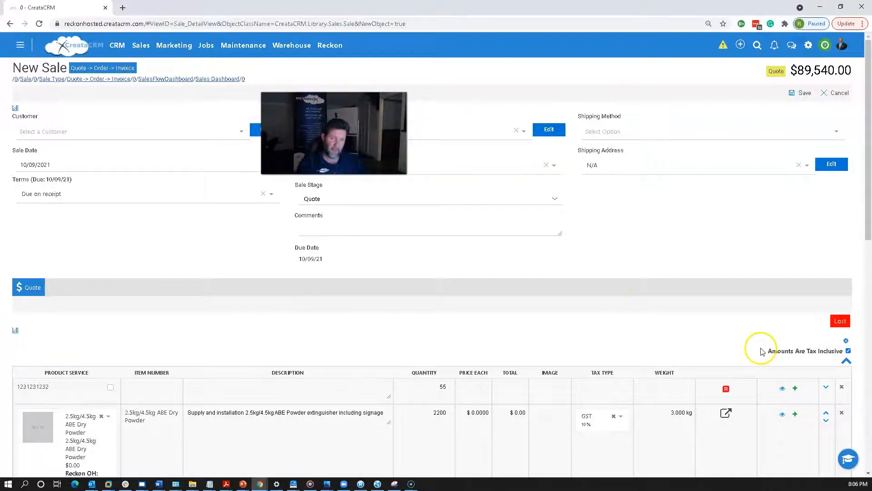
scroll(727, 327, "down", 5)
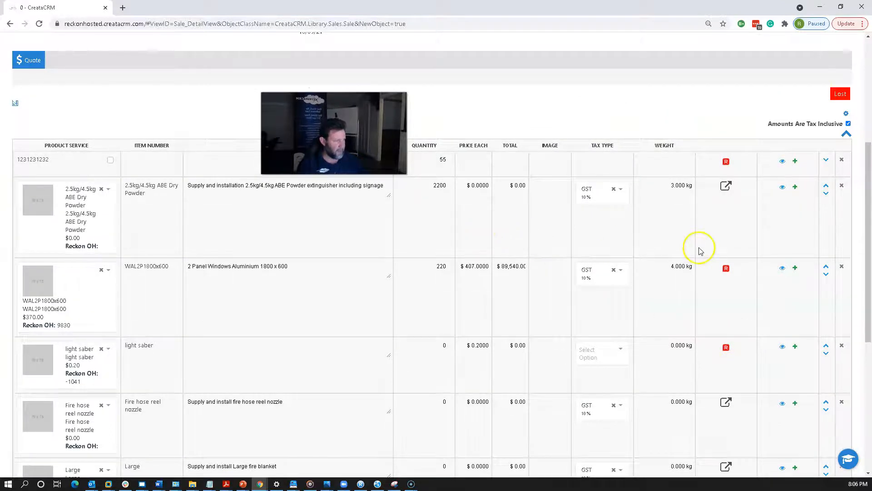
scroll(700, 251, "up", 4)
left_click(848, 305)
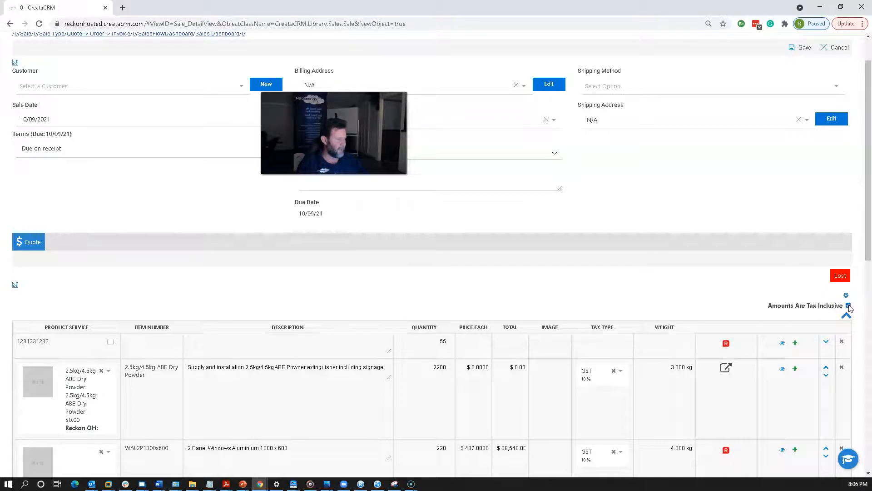
- Add the hidden Markup, Freight, Freight Tax Type and Margin fields between Total Weight and Sub Total in the quote's footer table and save
left_click(846, 296)
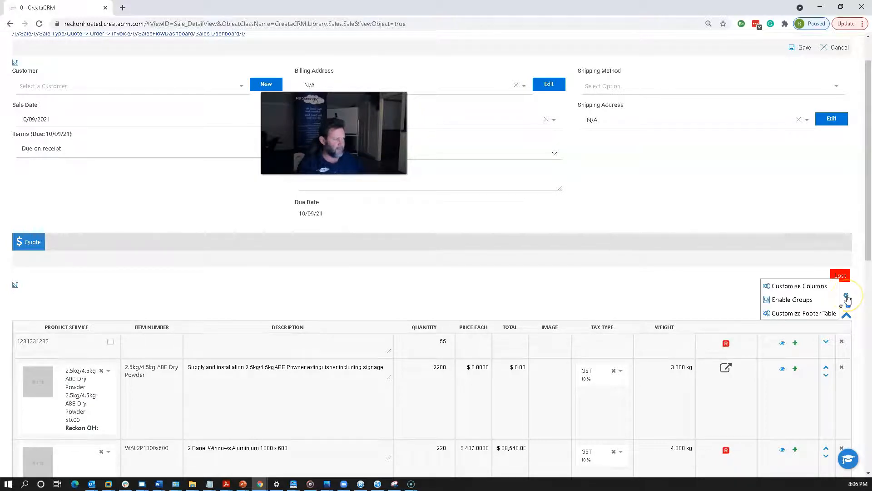
left_click(827, 314)
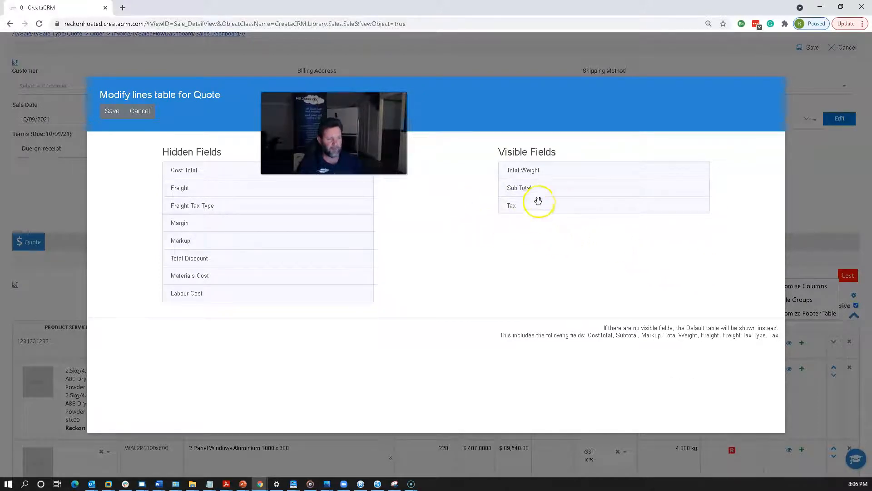
left_click_drag(216, 245, 549, 189)
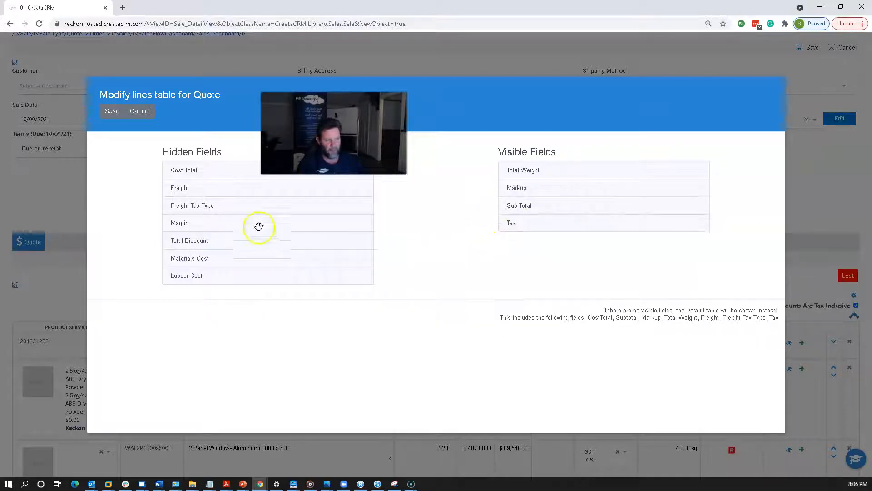
left_click_drag(194, 186, 551, 207)
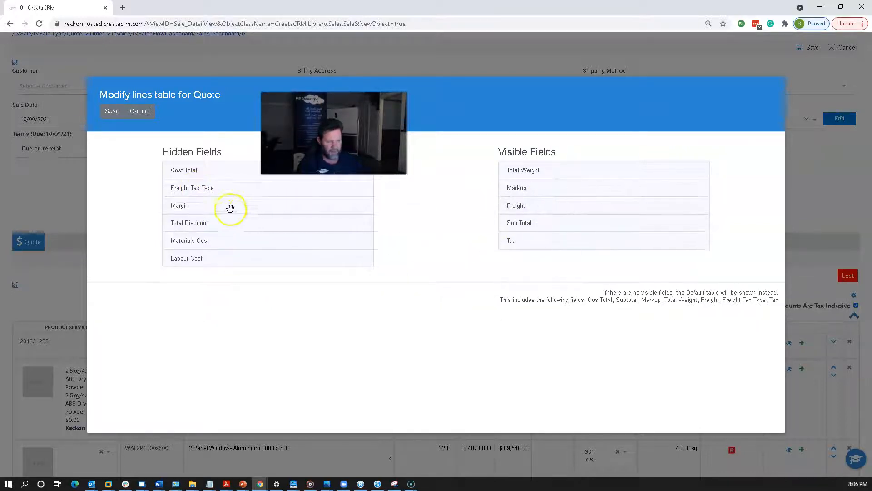
left_click_drag(223, 190, 599, 220)
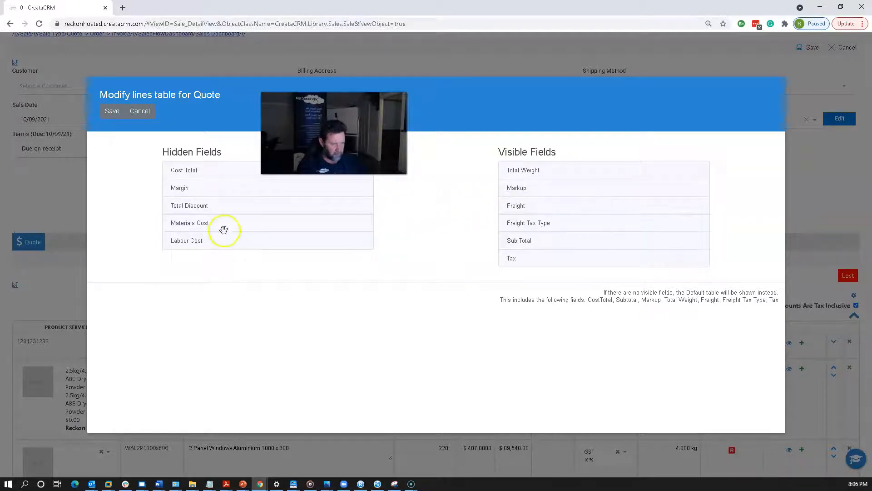
left_click_drag(193, 188, 559, 226)
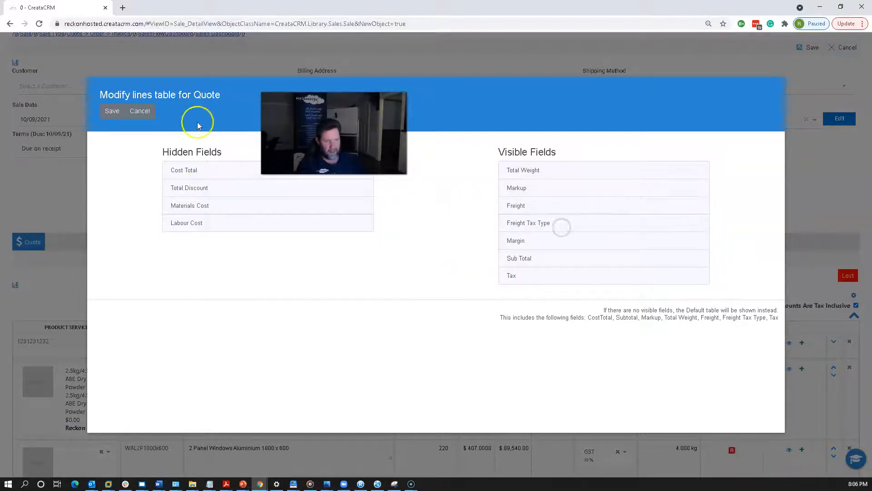
left_click(112, 110)
scroll(677, 279, "down", 15)
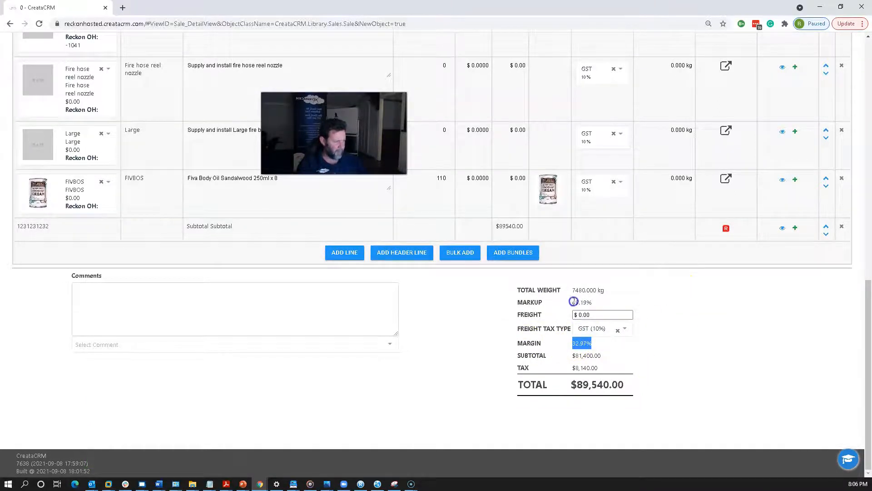
- Set the FIVBOS line's weight to 3 kg and check the line weights against the quote's total weight
left_click(669, 199)
type("3")
key("Return")
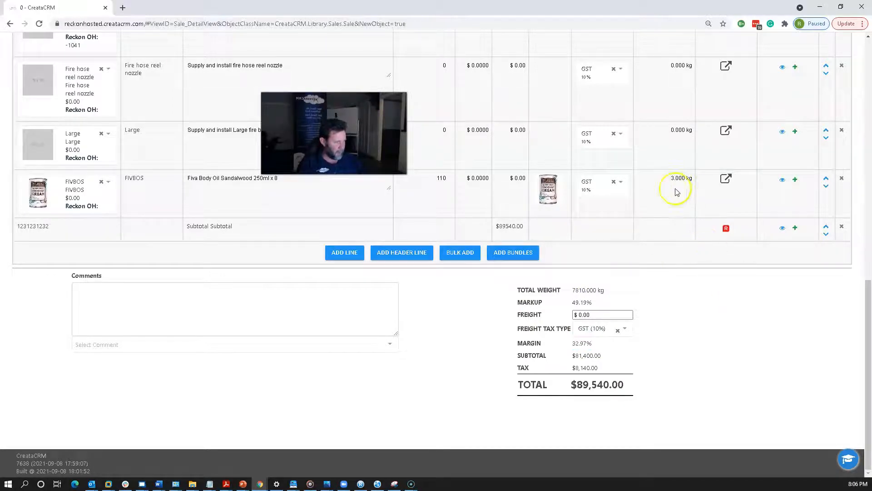
scroll(663, 227, "up", 6)
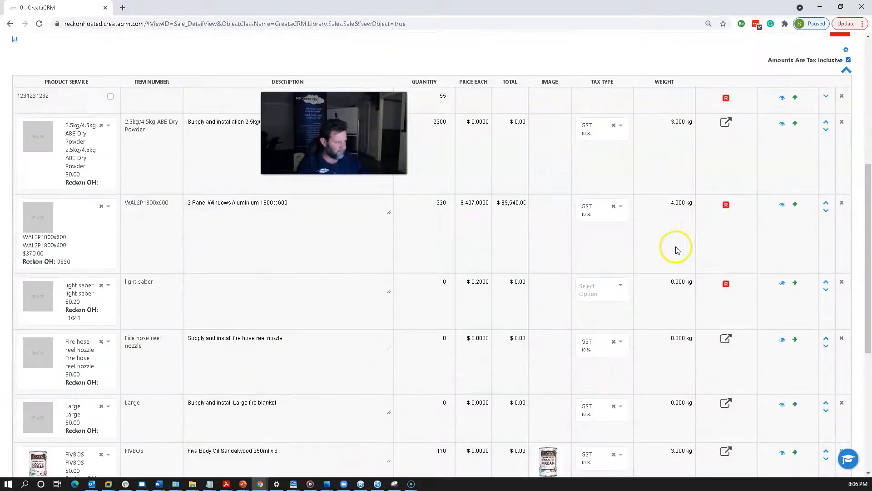
scroll(677, 249, "down", 5)
scroll(701, 287, "up", 8)
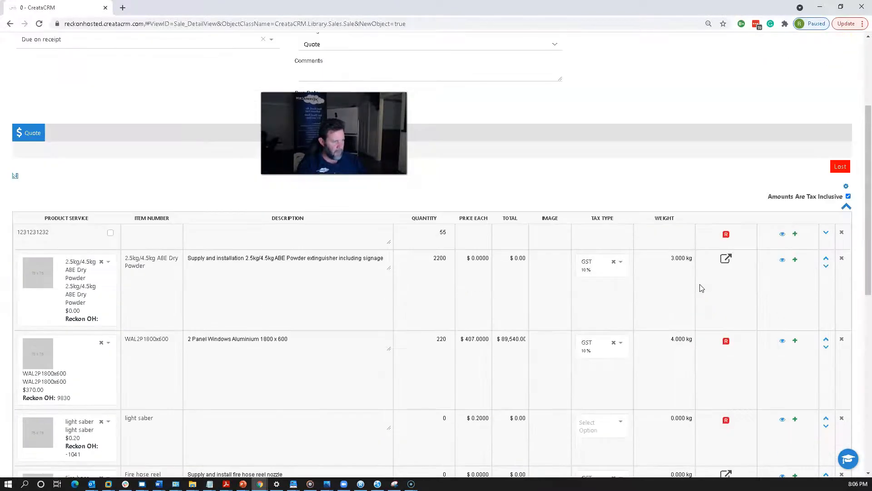
scroll(701, 287, "down", 8)
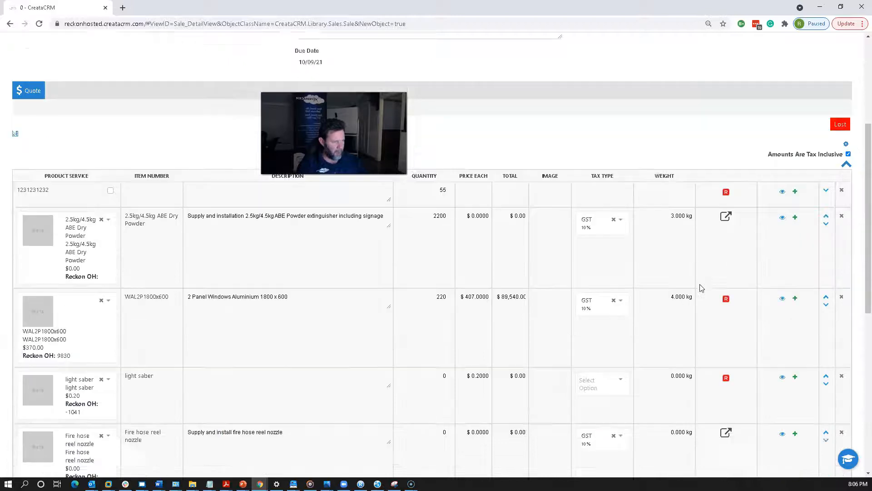
scroll(703, 288, "up", 2)
scroll(701, 287, "down", 3)
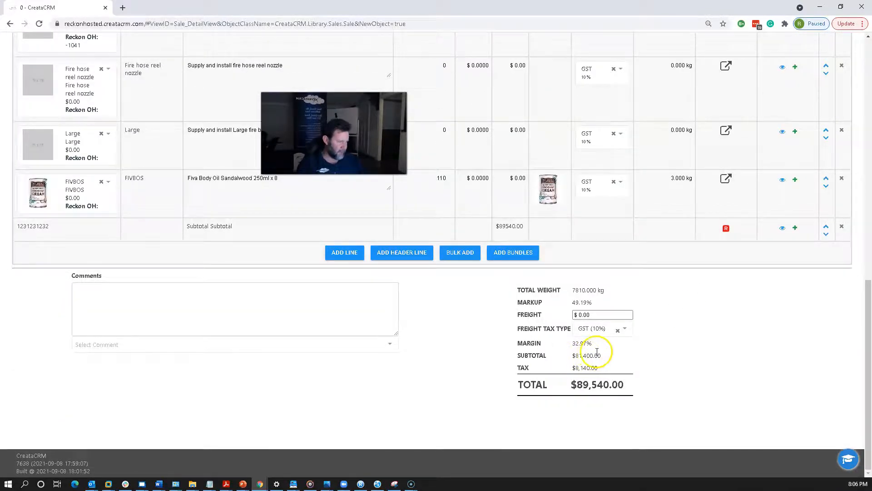
- Enable groups on the quote lines to review the per-group totals, and disable groups again
scroll(599, 350, "up", 15)
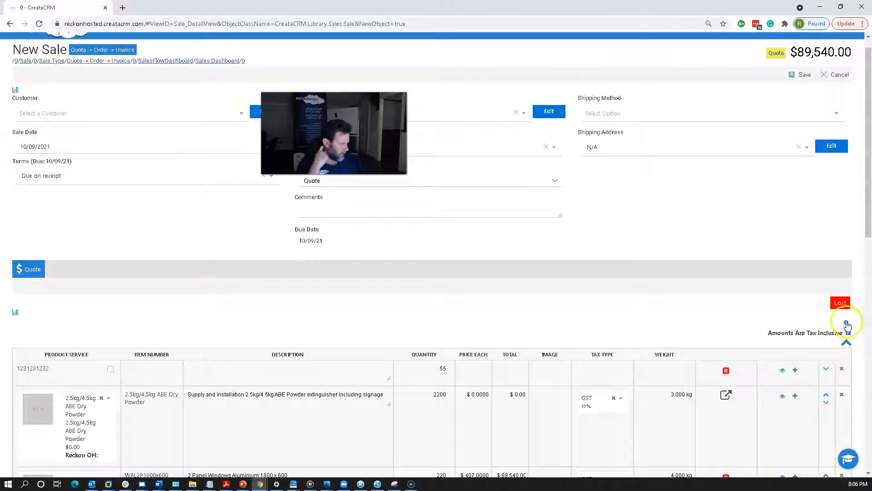
left_click(846, 323)
left_click(820, 340)
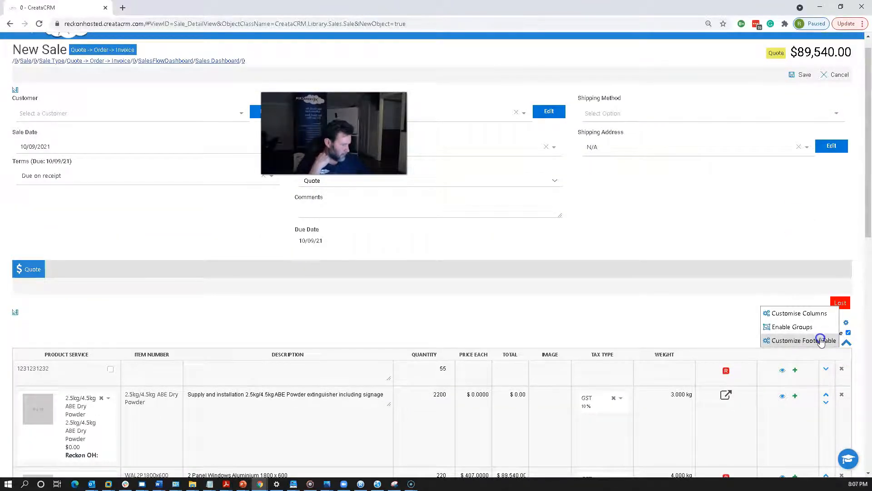
left_click(811, 330)
scroll(470, 323, "down", 5)
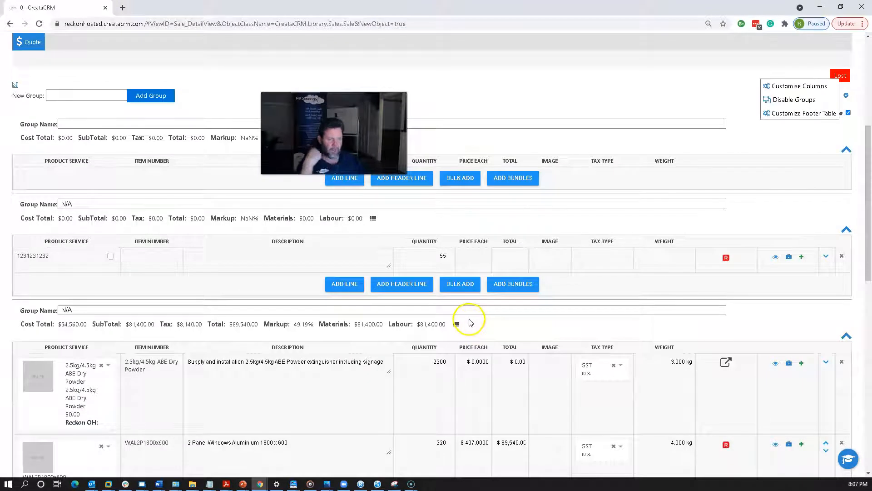
scroll(491, 313, "up", 2)
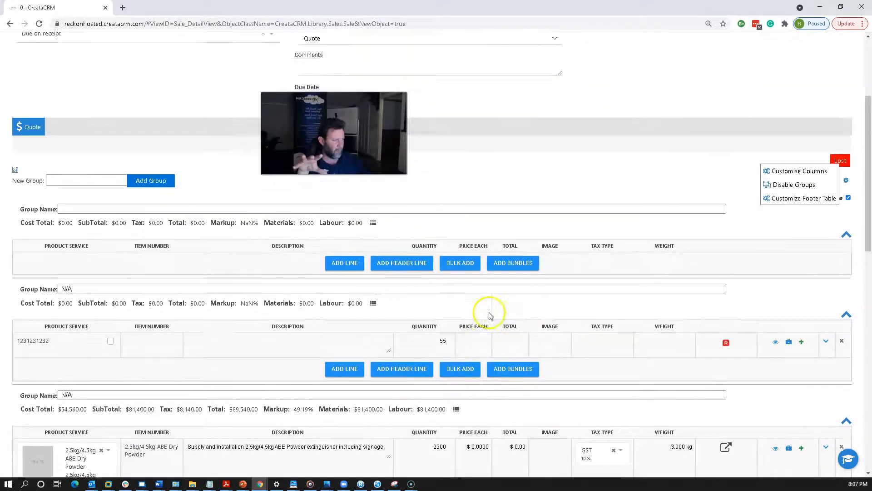
scroll(491, 315, "up", 2)
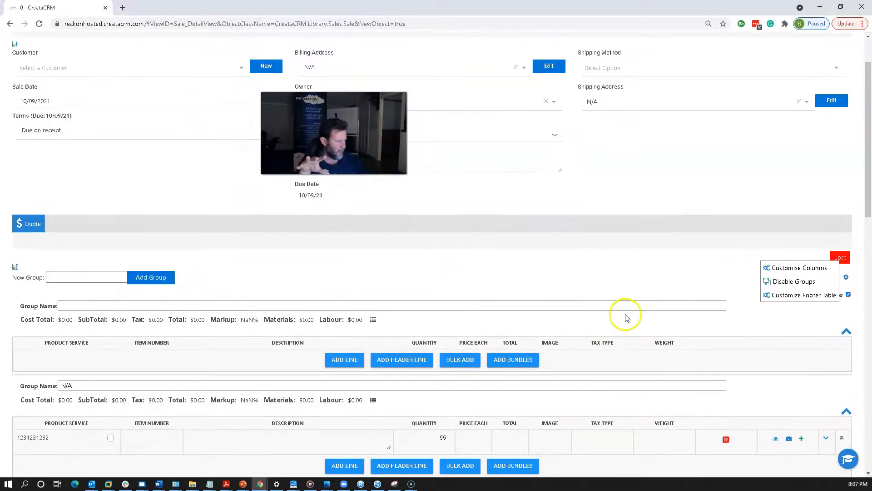
left_click(797, 280)
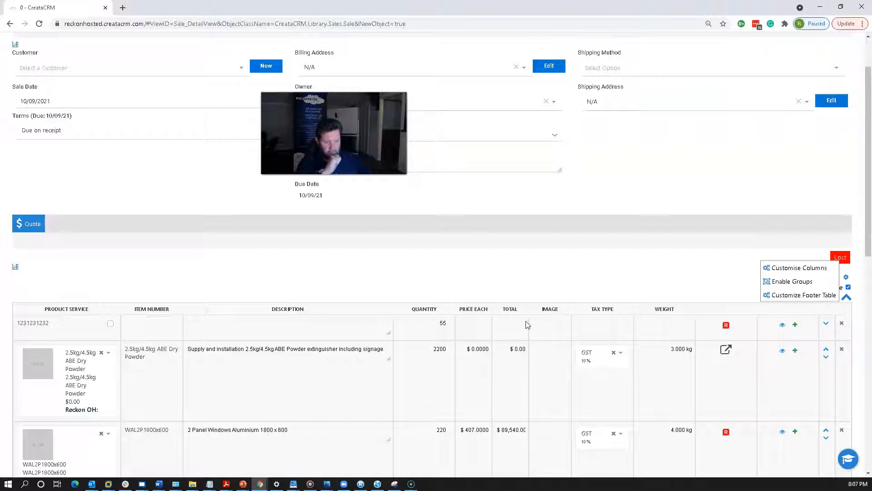
- Review the form for adding Fire hose reel nozzle to Reckon and the New Product/Service form, closing both without saving
scroll(241, 383, "down", 2)
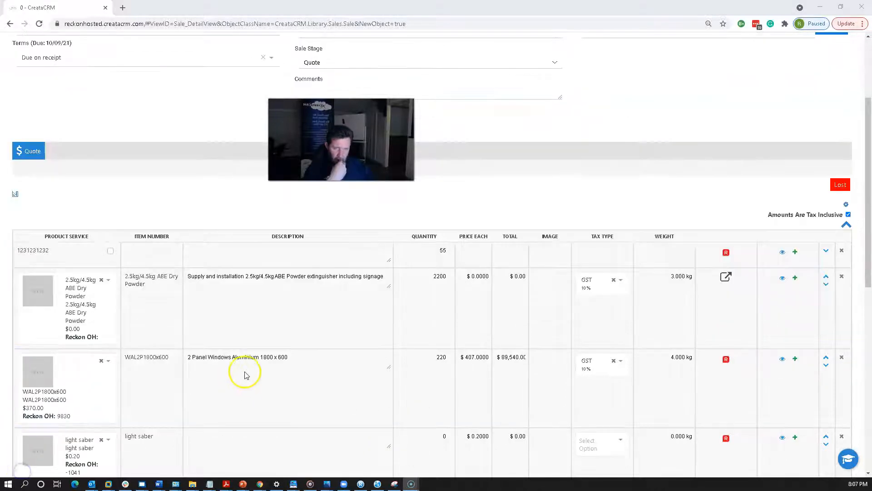
scroll(783, 350, "down", 2)
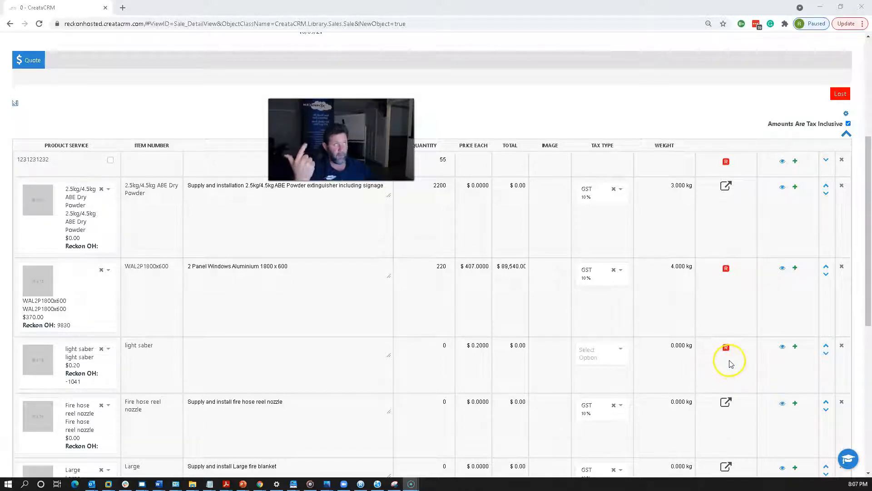
left_click(726, 403)
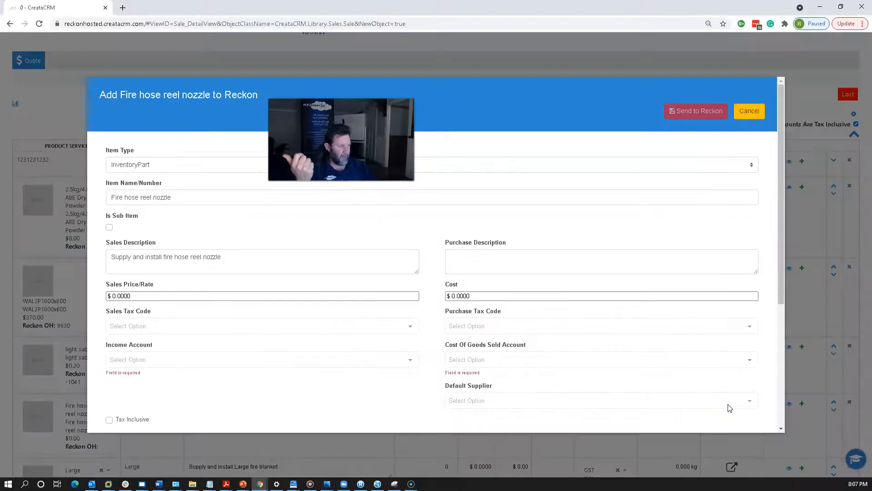
left_click(748, 113)
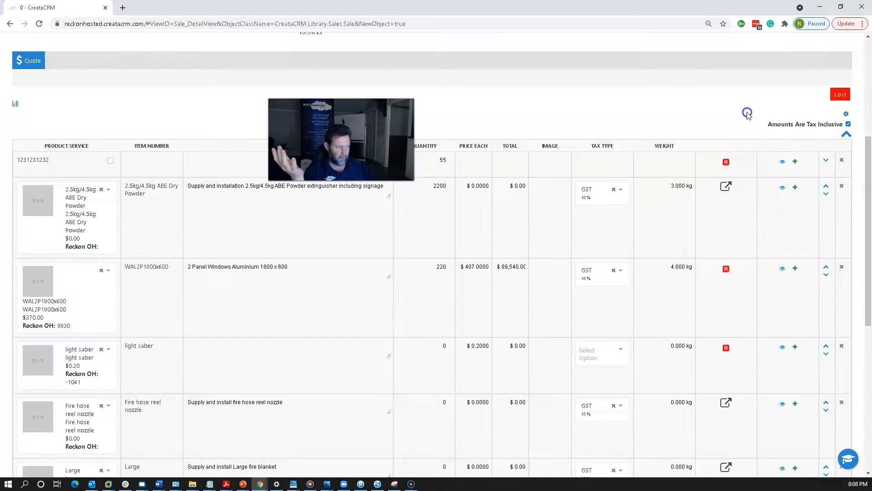
left_click(795, 268)
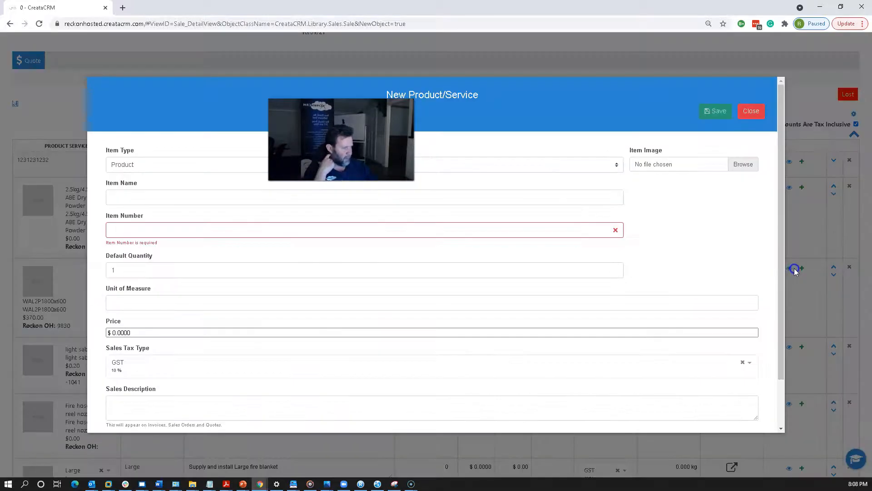
left_click(759, 121)
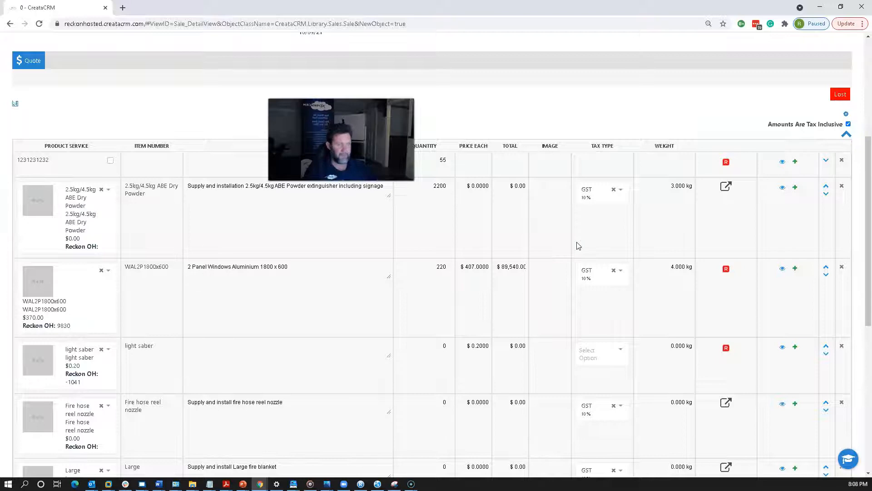
- Assign Bondi Development Group as the sale's customer, save the sale and review the saved quote
scroll(579, 246, "up", 5)
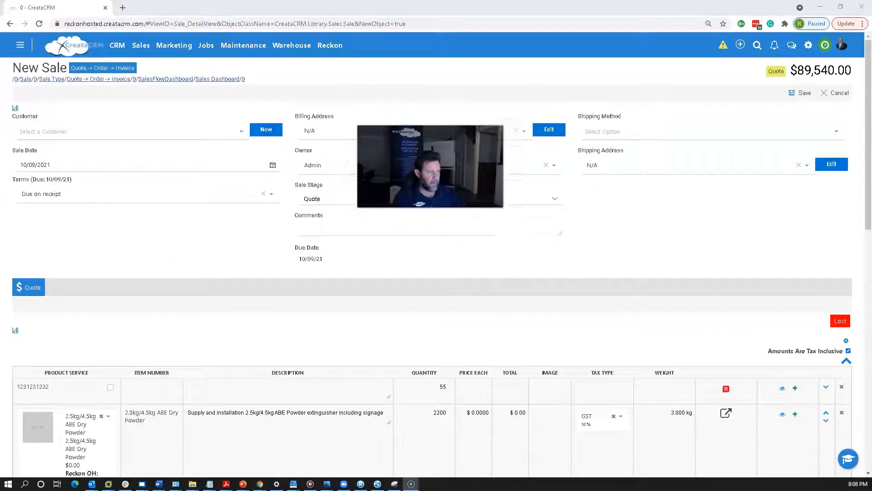
left_click(801, 94)
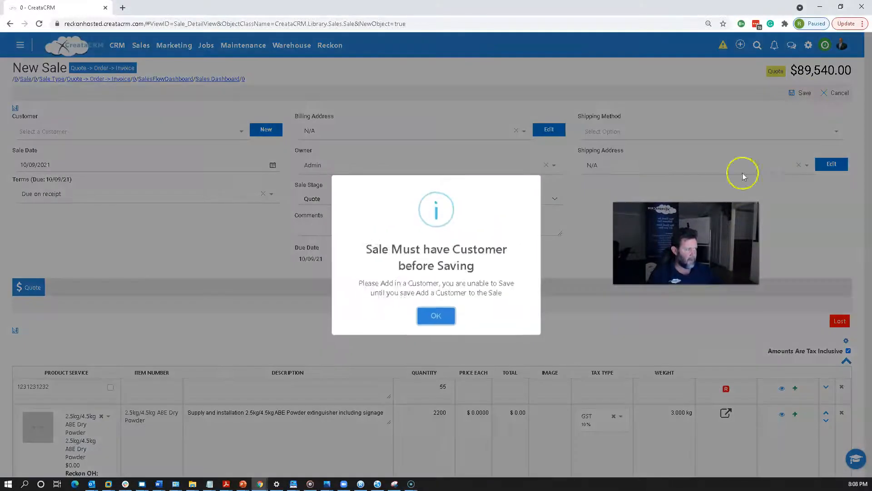
left_click(69, 131)
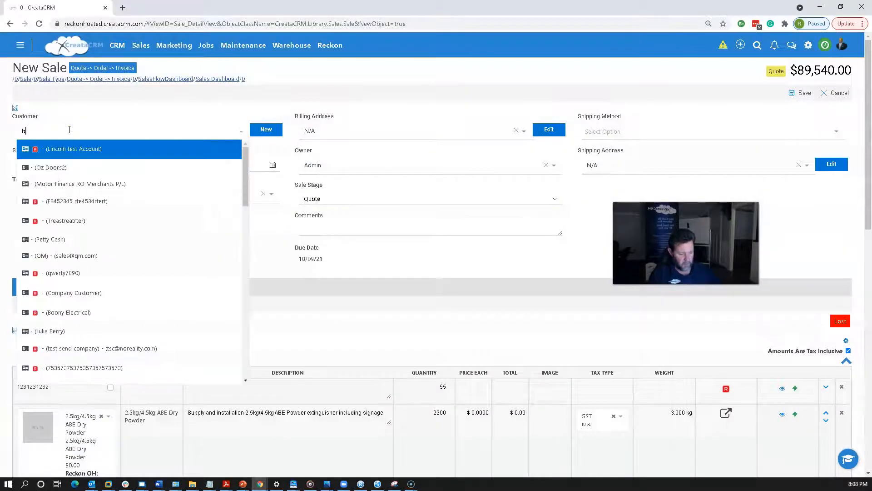
type("bondi")
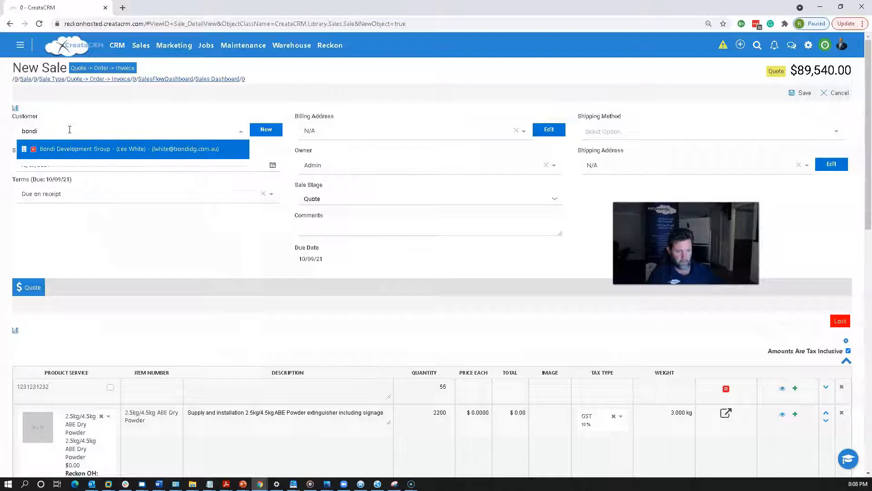
left_click(121, 154)
left_click(800, 92)
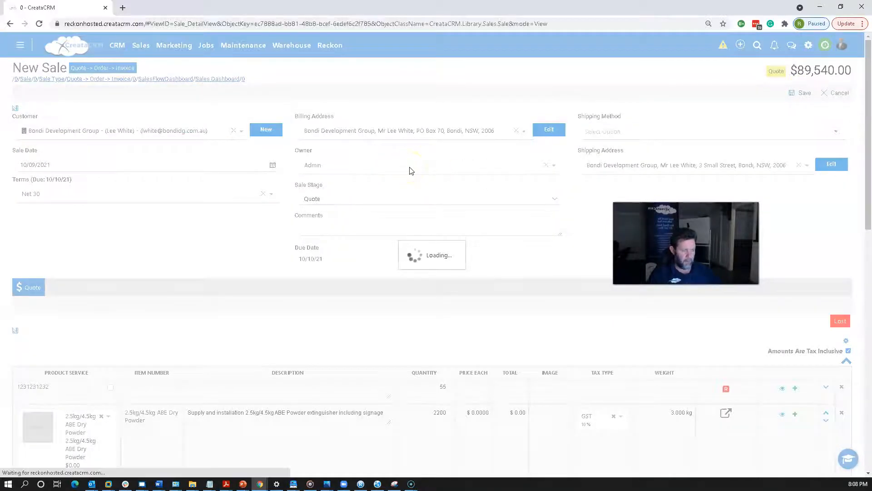
scroll(407, 180, "down", 3)
scroll(416, 186, "up", 1)
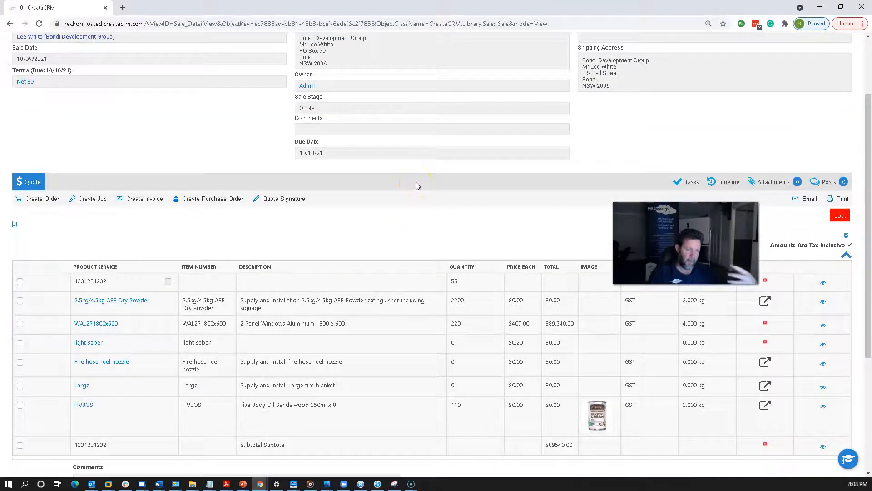
scroll(366, 206, "up", 2)
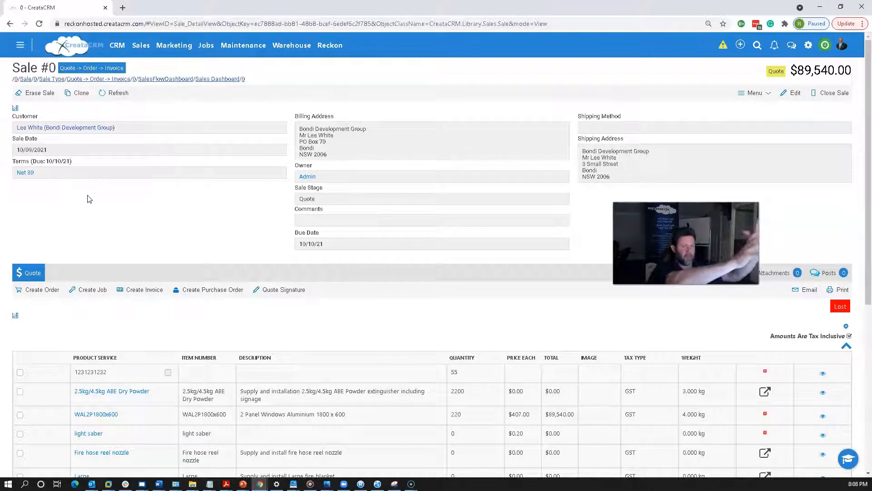
- Open the Quote -> Order -> Invoice sale type and turn on Allow Quote To Reckon Order
left_click(149, 194)
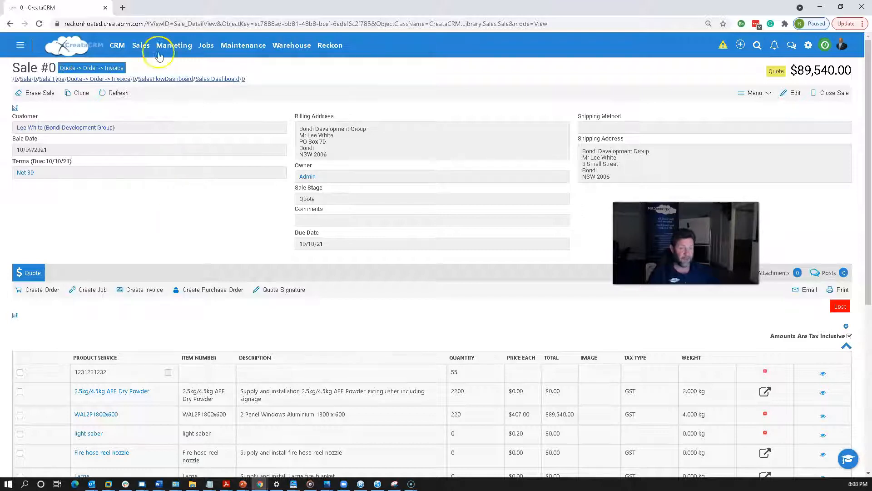
left_click(141, 45)
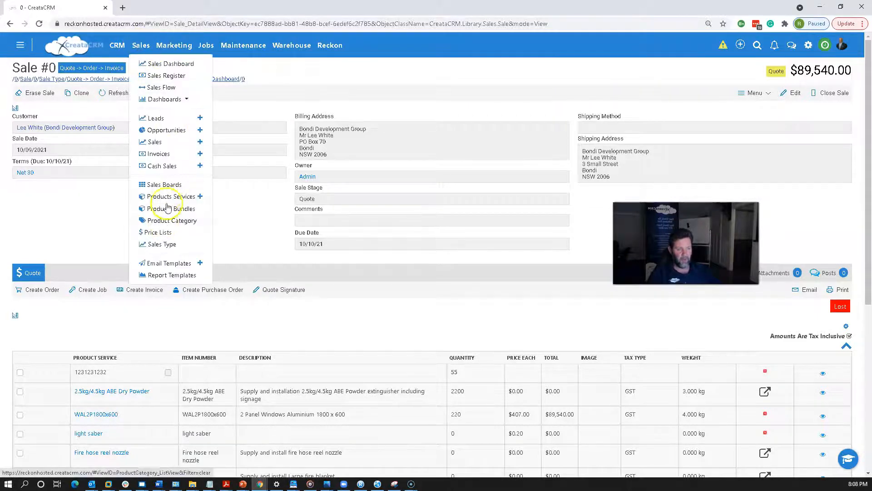
left_click(168, 244)
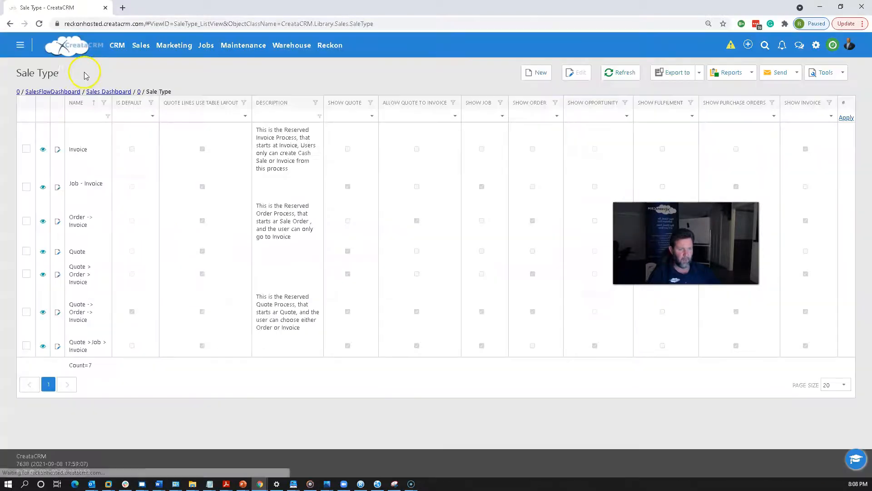
left_click(81, 314)
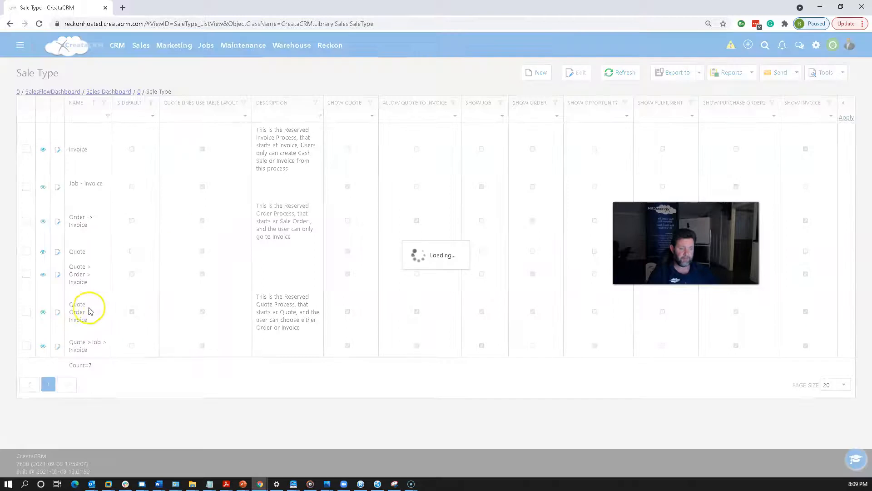
left_click(164, 321)
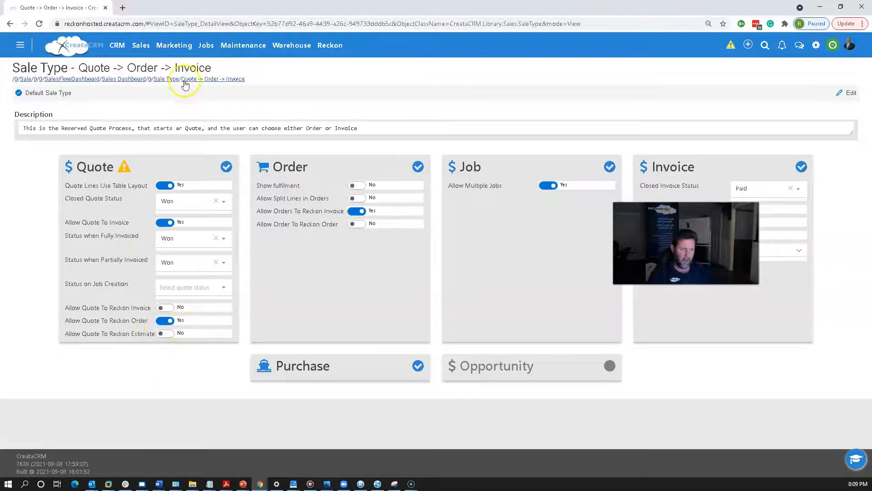
- Return to the Bondi Development Group sale and create a sales order from its quote
left_click(150, 79)
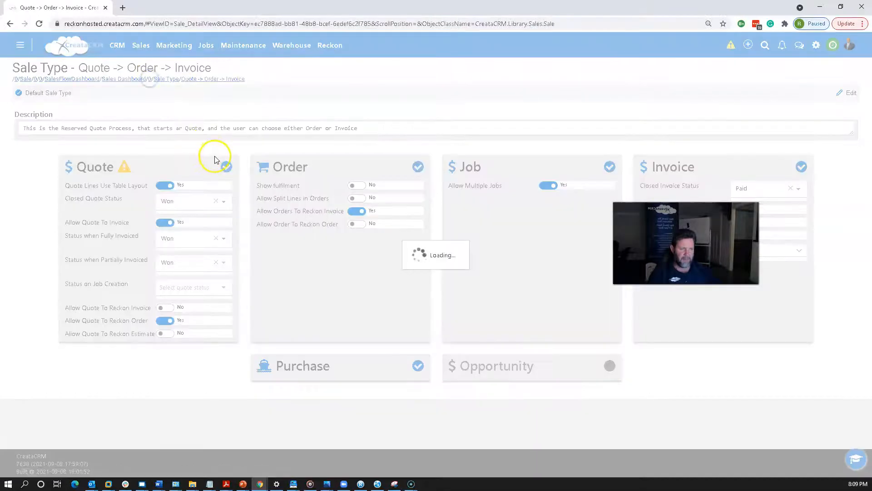
scroll(282, 207, "down", 3)
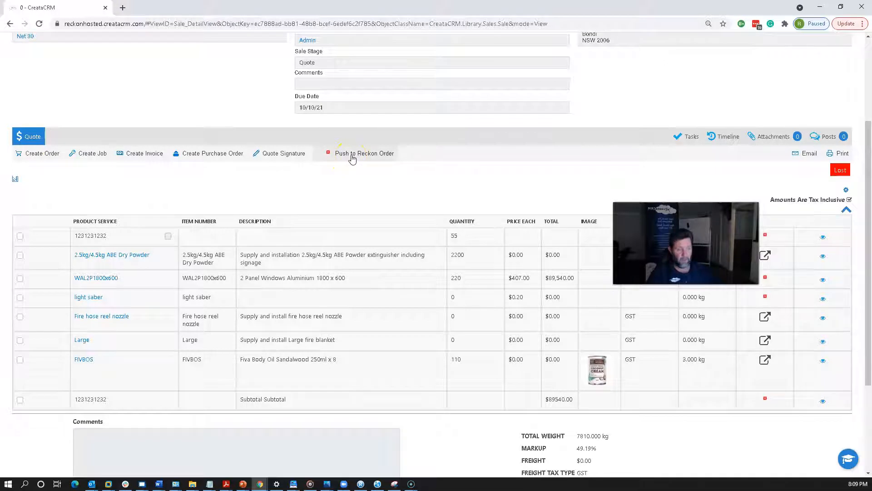
left_click(165, 163)
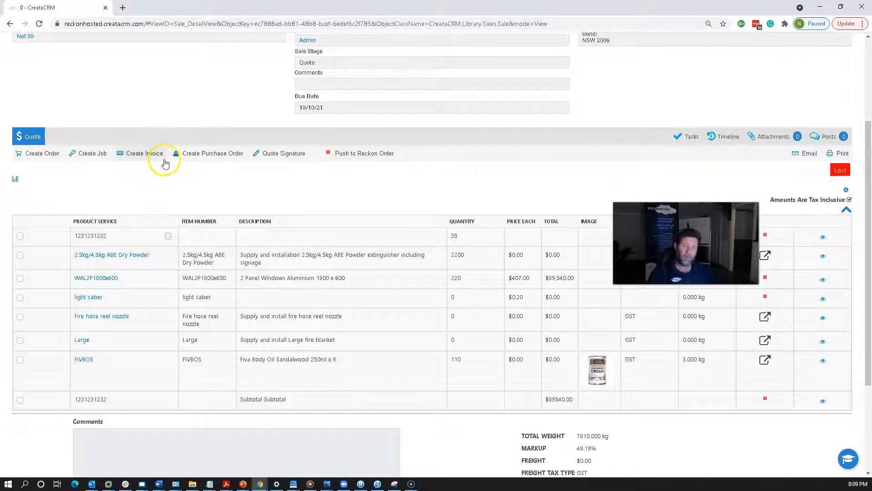
left_click(30, 156)
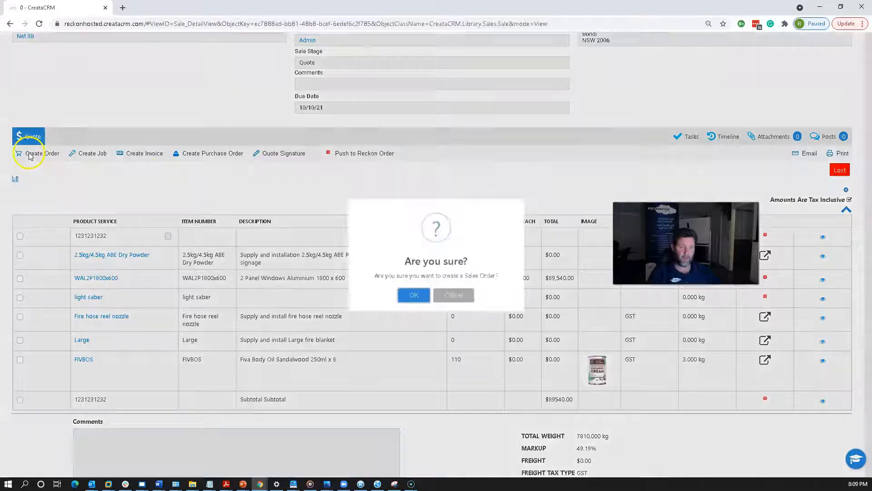
left_click(413, 297)
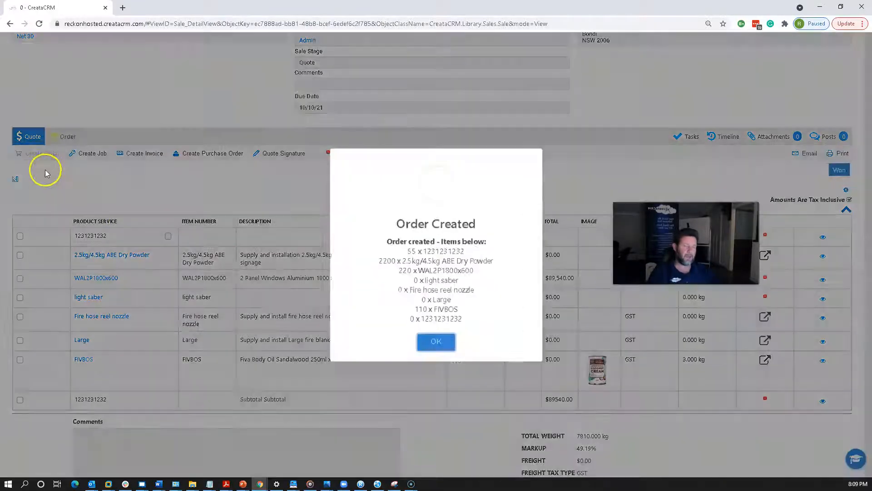
left_click(429, 343)
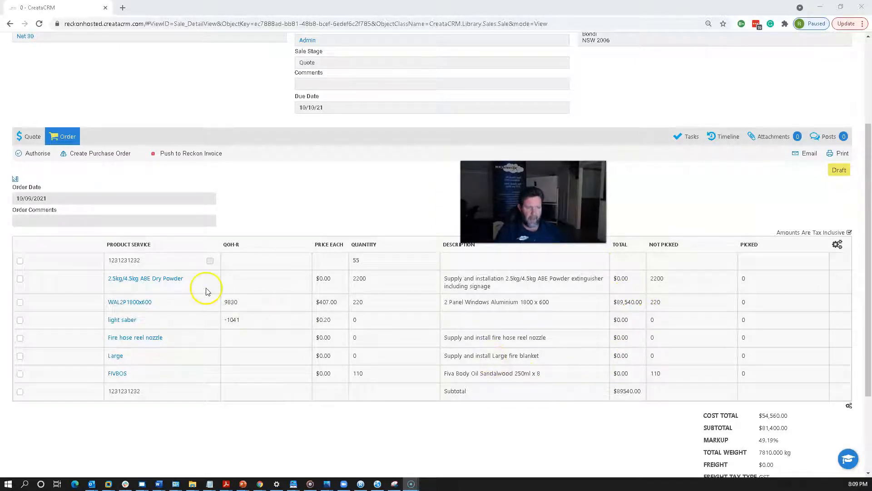
- Authorise the draft order on the Bondi Development Group sale
left_click(32, 153)
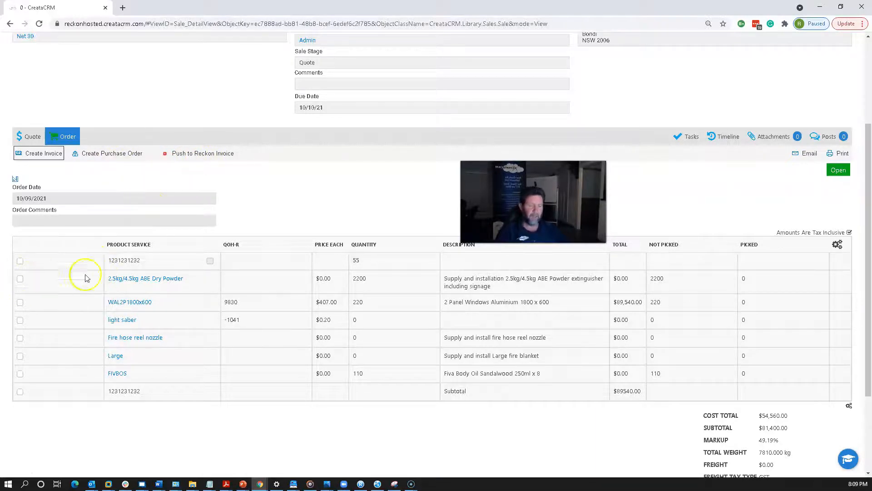
left_click(257, 215)
- Open the Sales Flow diagram and examine the routes from Sales Order to Invoice and Reckon
scroll(200, 225, "up", 3)
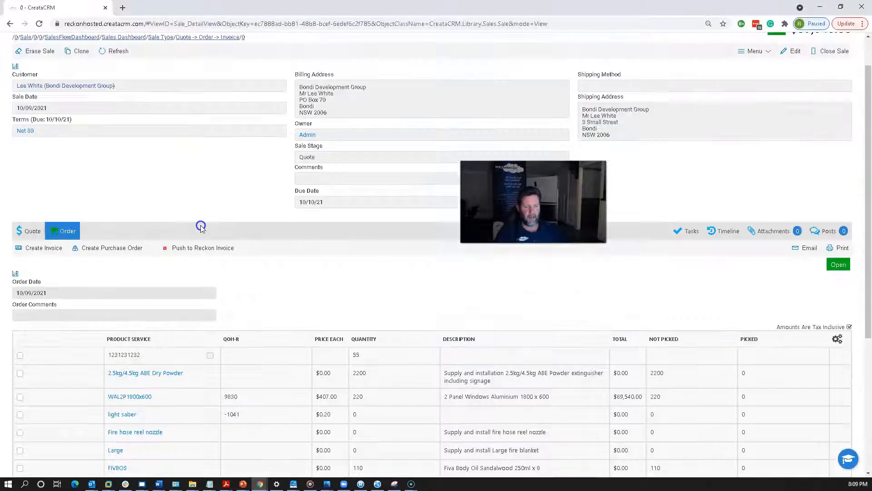
left_click(146, 47)
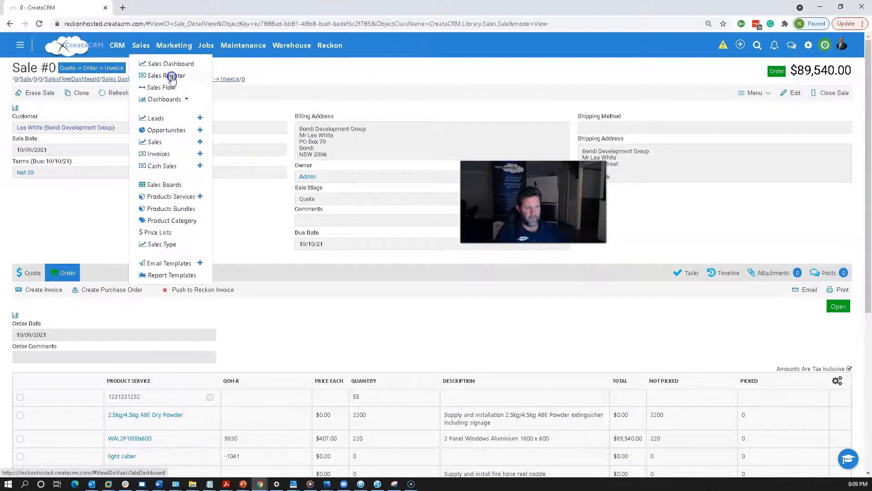
left_click(173, 86)
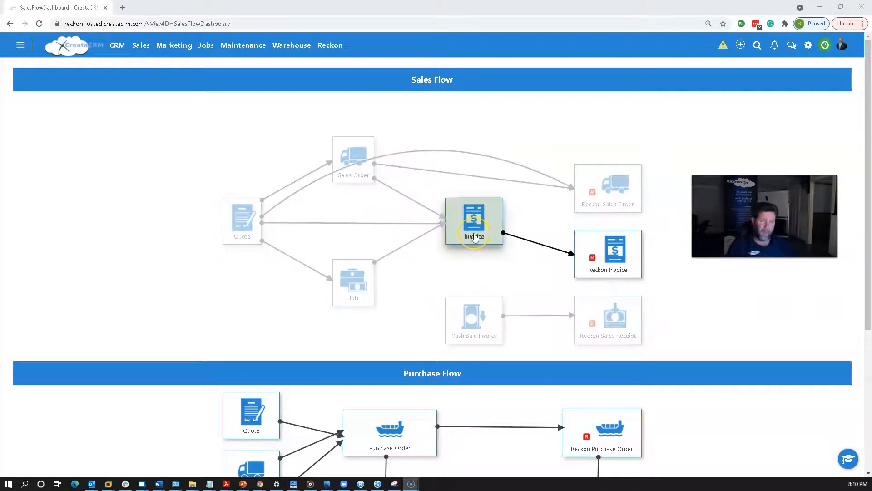
left_click(351, 173)
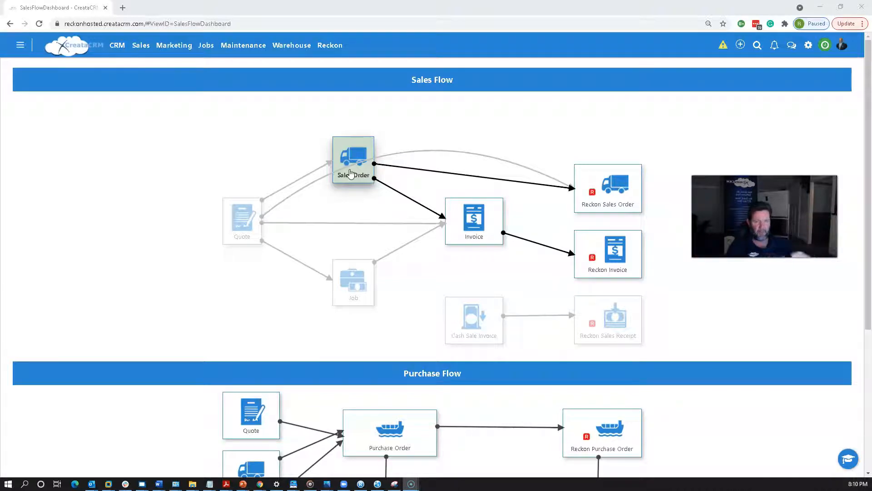
left_click(141, 45)
left_click(241, 101)
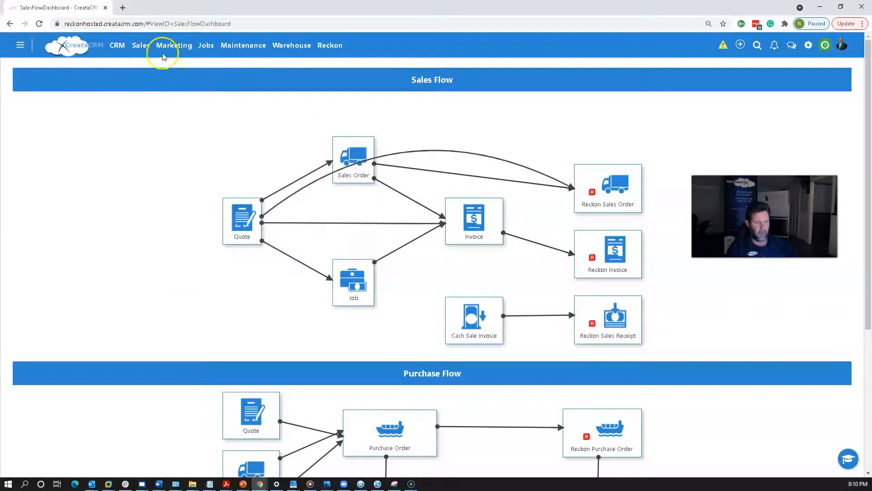
- Open the Quote -> Order -> Invoice sale type and turn on Allow Multiple Invoices
left_click(141, 46)
left_click(154, 244)
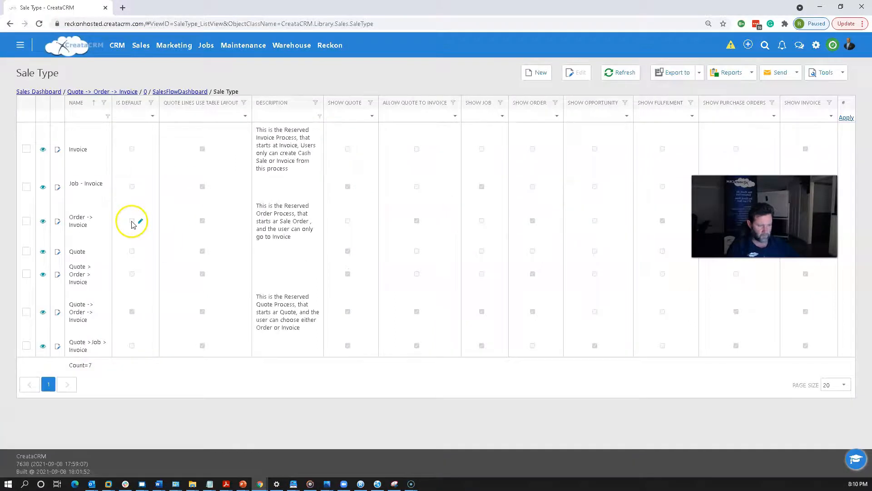
left_click(91, 311)
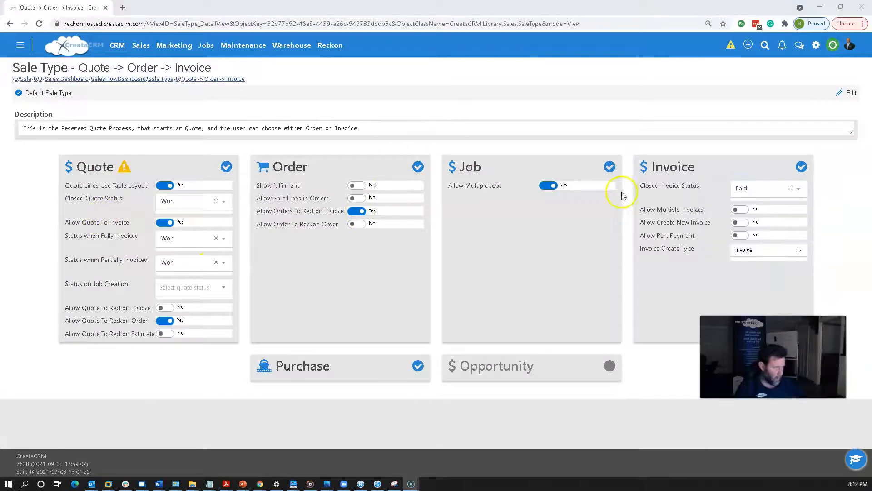
left_click(740, 211)
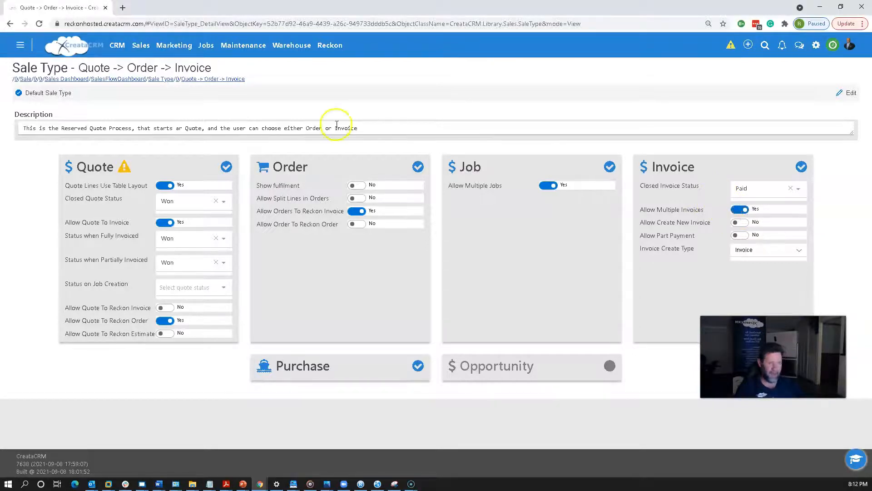
- Return to the Bondi Development Group sale and create a partial invoice for the WAL2P1800x600, light saber and FIVBOS order lines
key("alt+Left")
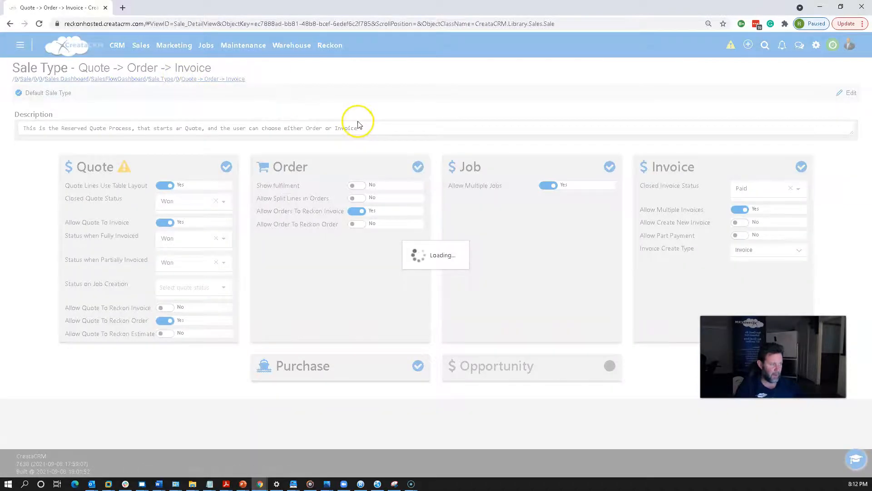
scroll(92, 366, "down", 3)
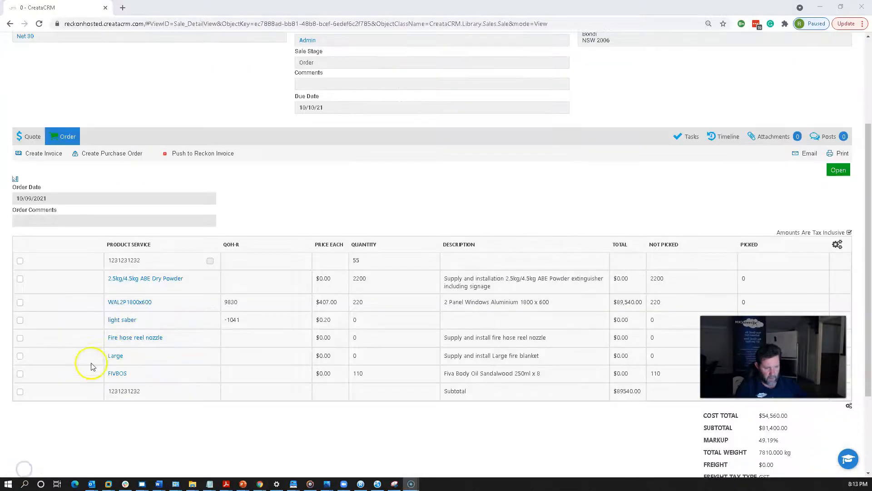
left_click(20, 373)
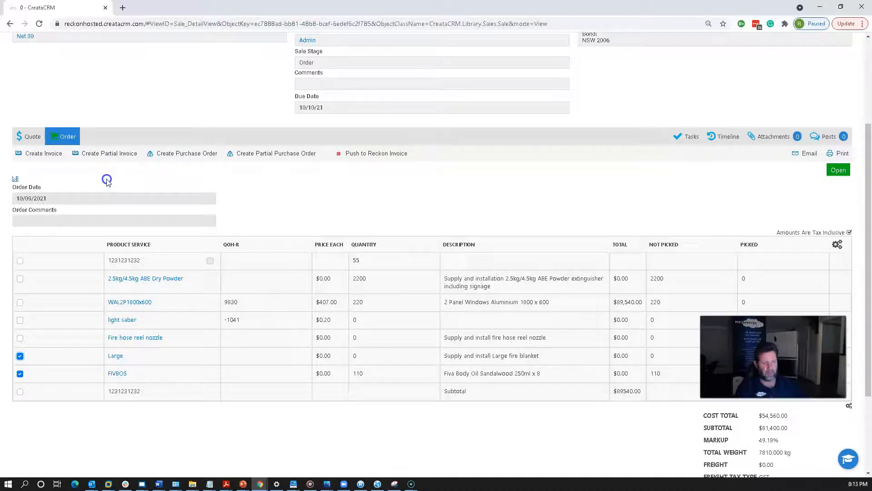
left_click(20, 339)
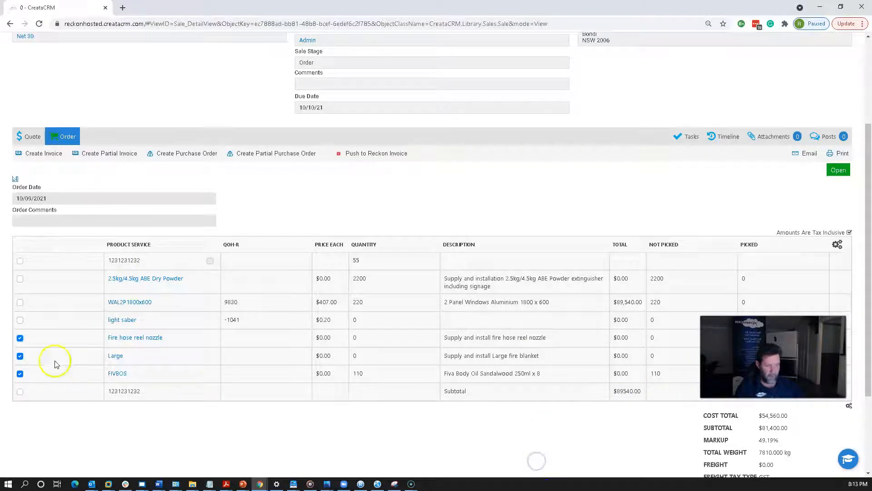
left_click(20, 355)
left_click(20, 338)
left_click(20, 320)
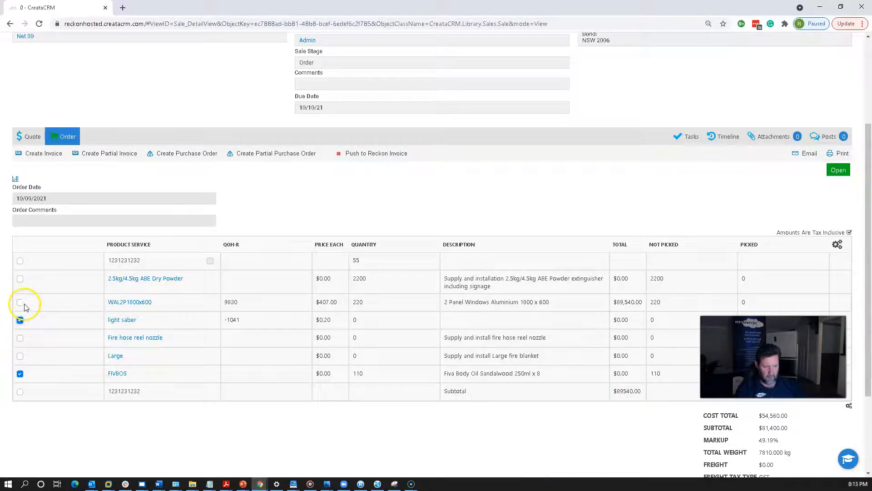
left_click(20, 302)
scroll(100, 318, "up", 3)
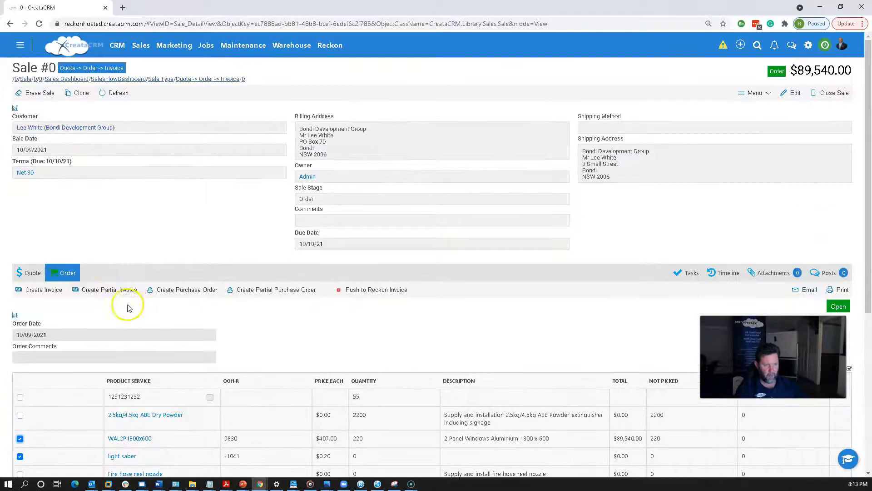
left_click(117, 293)
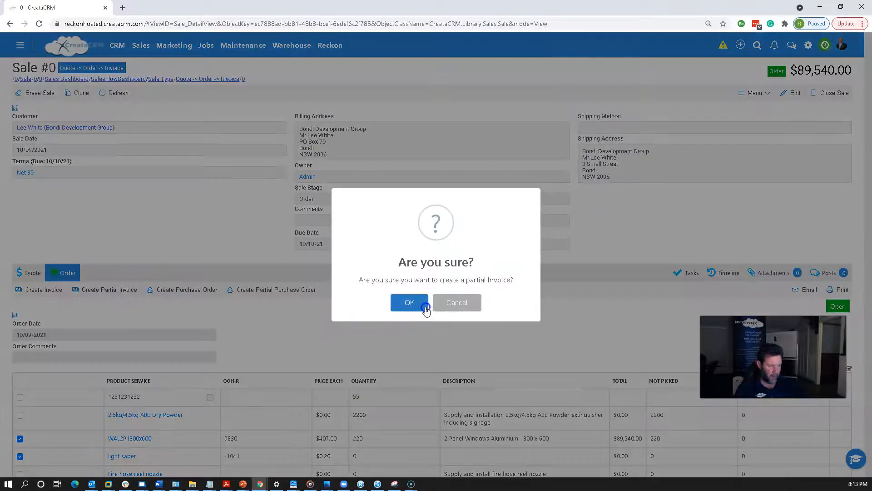
left_click(413, 302)
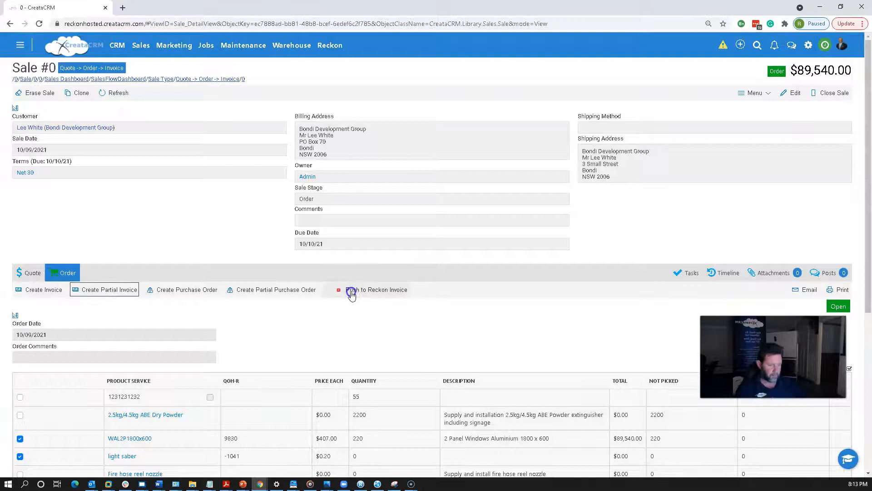
left_click(351, 293)
left_click(437, 303)
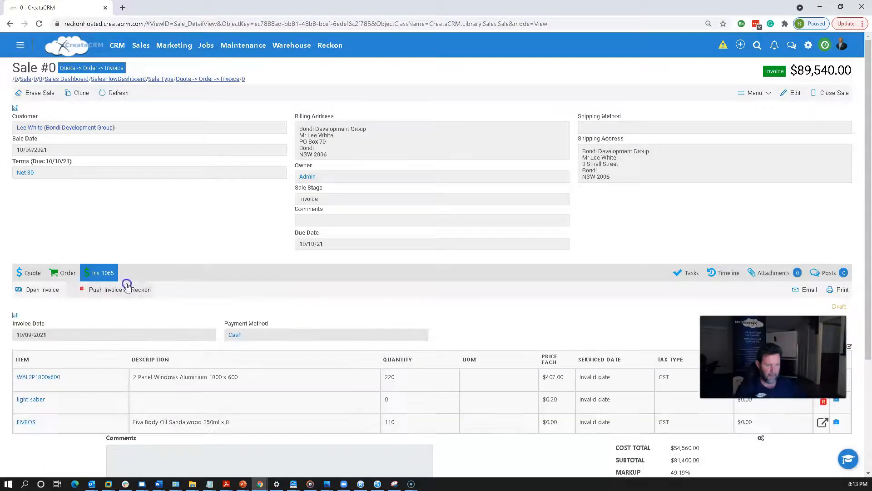
- Review the new partial invoice and check on the order which lines are marked as invoiced
left_click(115, 289)
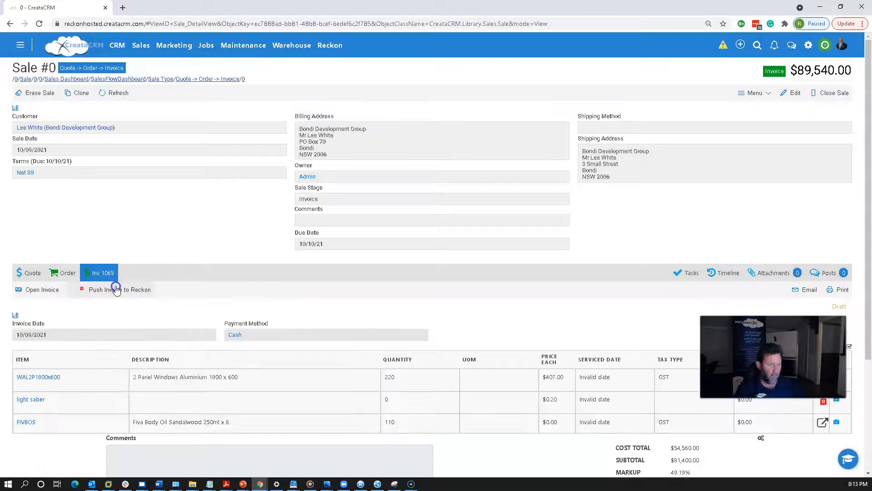
left_click(58, 274)
scroll(98, 348, "down", 4)
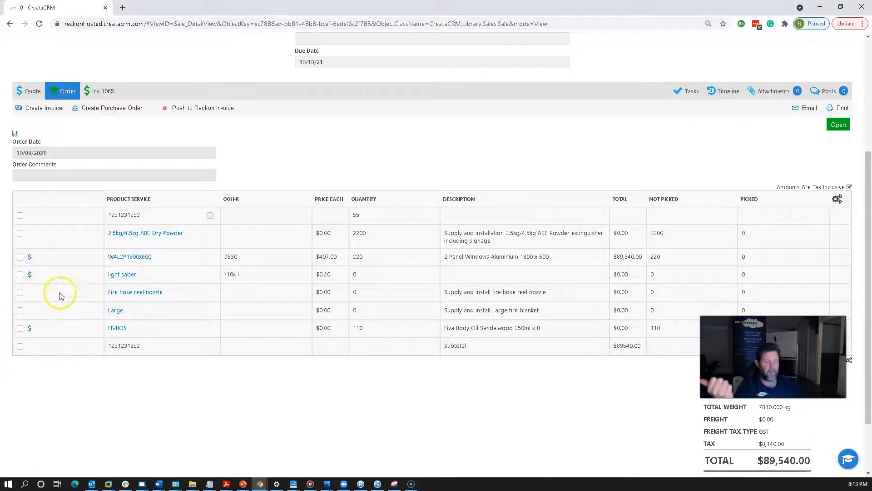
scroll(81, 284, "up", 4)
left_click(108, 272)
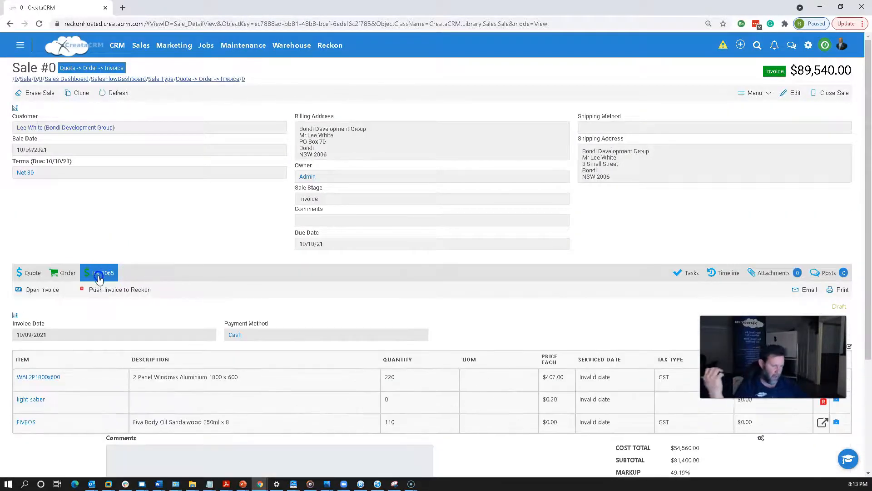
left_click(104, 290)
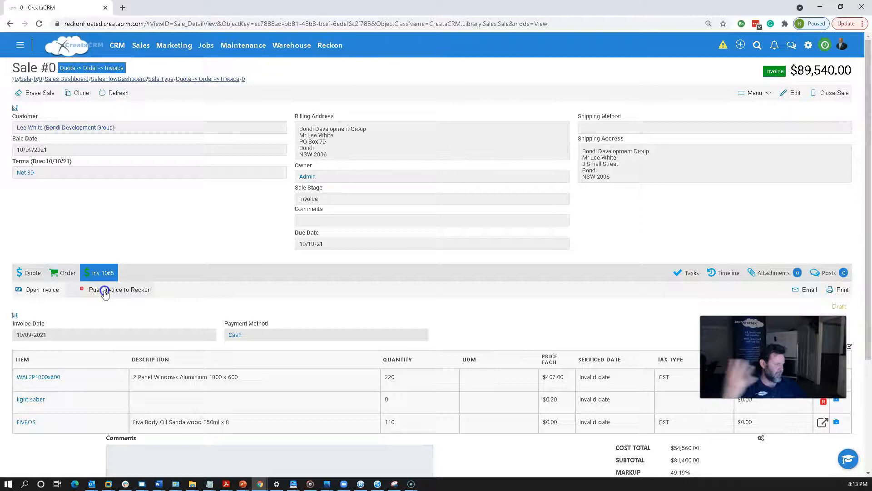
- Create a second partial invoice for the order lines 2.5kg/4.5kg ABE Dry Powder, Fire hose reel nozzle and Large
left_click(63, 272)
scroll(165, 372, "down", 5)
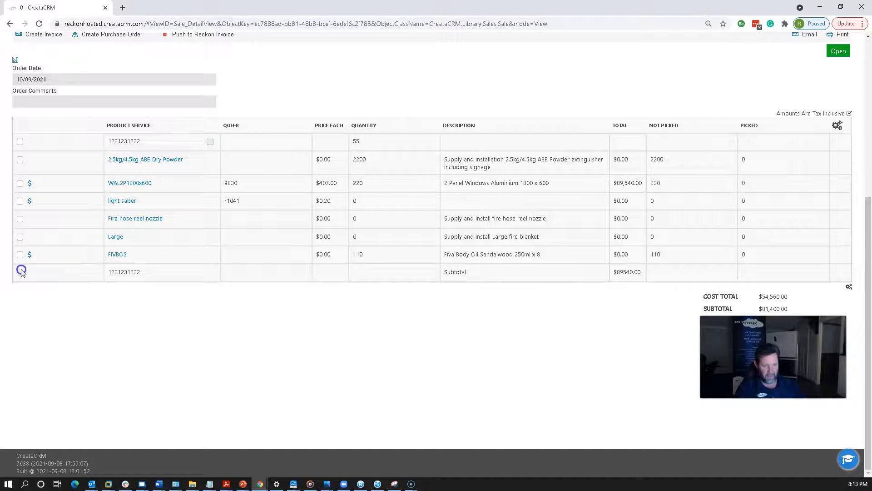
left_click(20, 236)
left_click(20, 219)
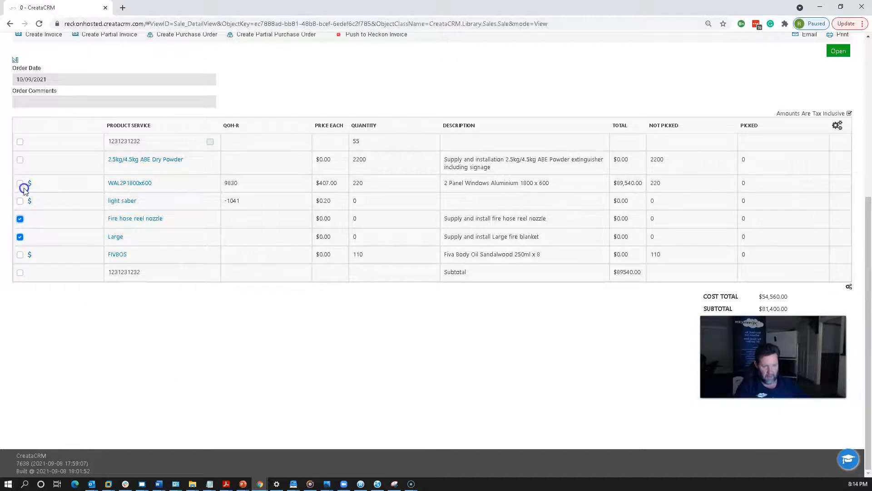
left_click(20, 159)
scroll(150, 209, "up", 5)
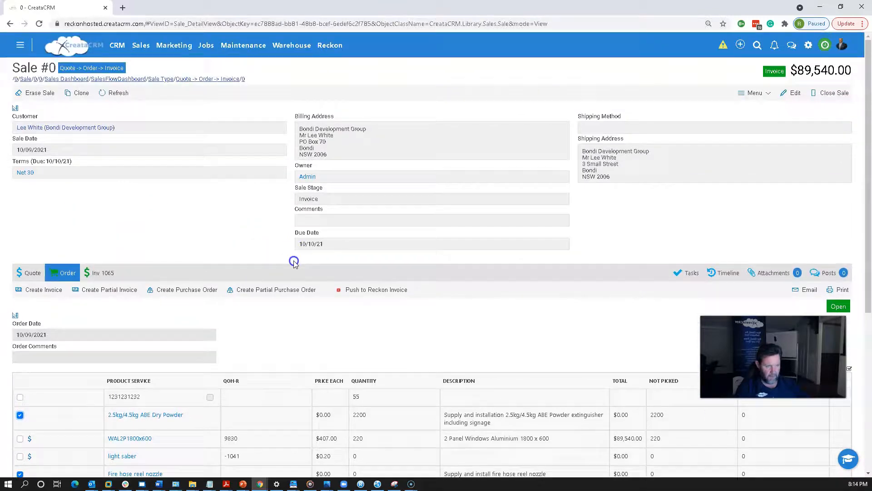
left_click(117, 289)
left_click(402, 303)
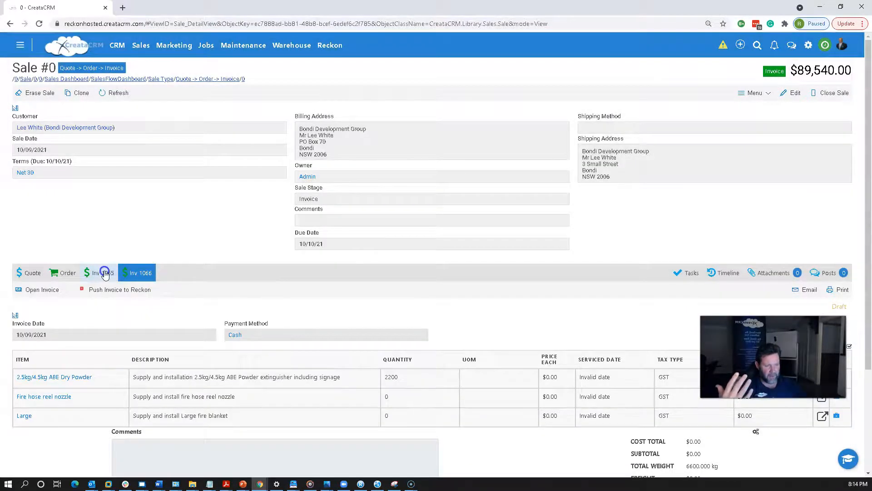
- Compare the lines of the two partial invoices and check the invoiced marks on the order
left_click(104, 273)
left_click(142, 273)
left_click(107, 273)
left_click(144, 272)
left_click(107, 275)
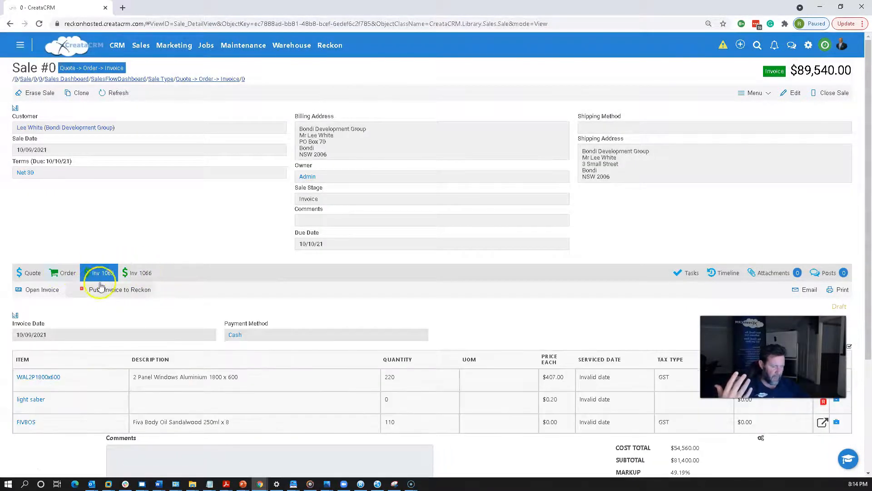
left_click(68, 273)
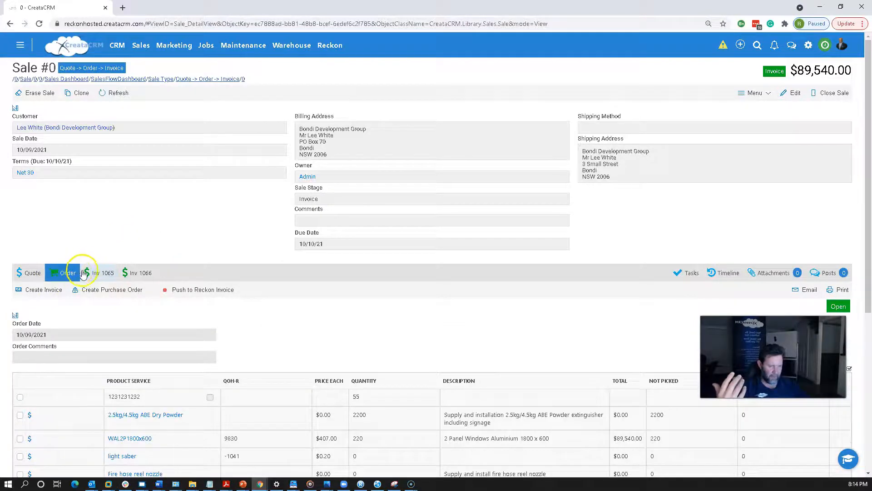
left_click(138, 273)
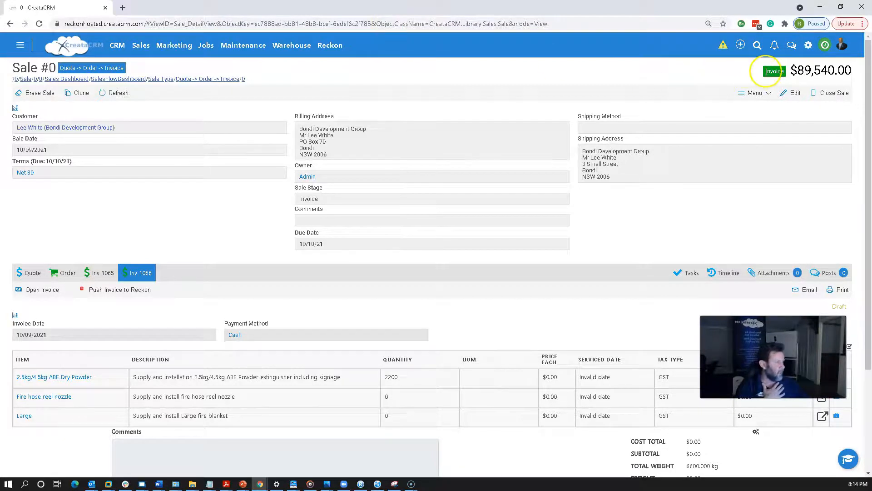
- Check the Bondi Development Group sale's stage, quote status and order status on the Sales Dashboard, and reopen that sale
left_click(141, 45)
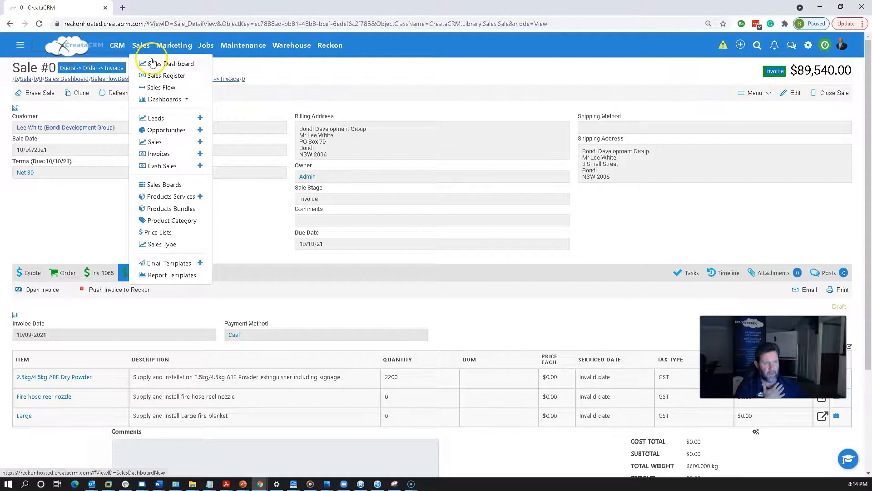
left_click(155, 62)
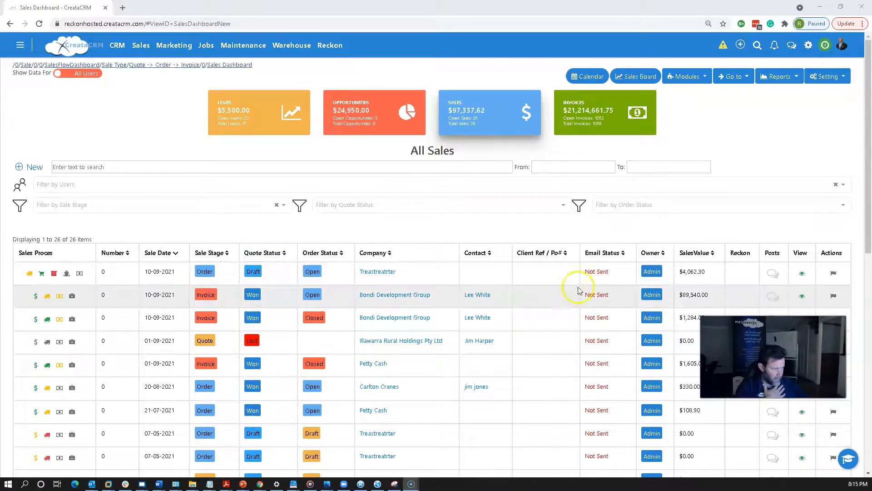
left_click_drag(203, 294, 293, 298)
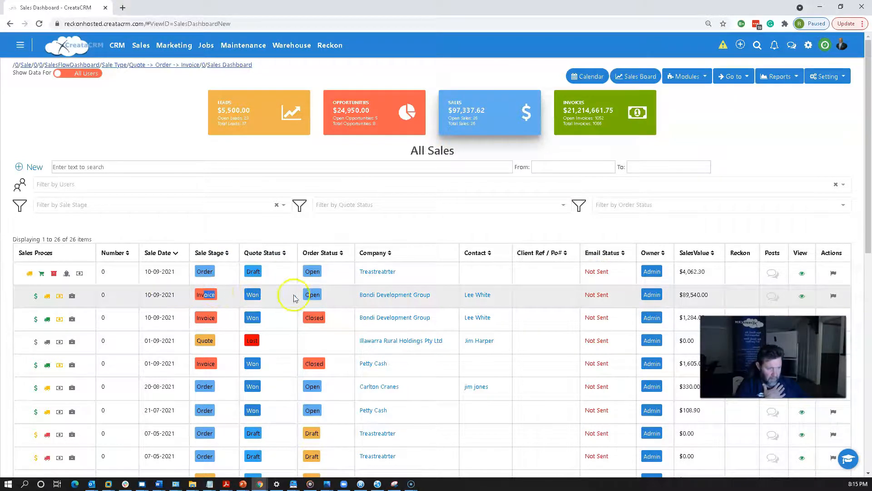
left_click(146, 295)
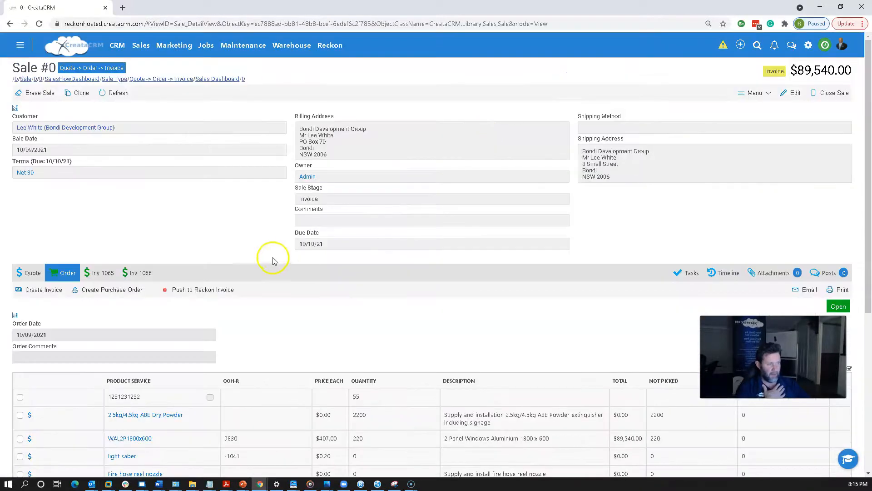
- Close the Bondi Development Group sale and check its order status on the Sales Dashboard
left_click(92, 293)
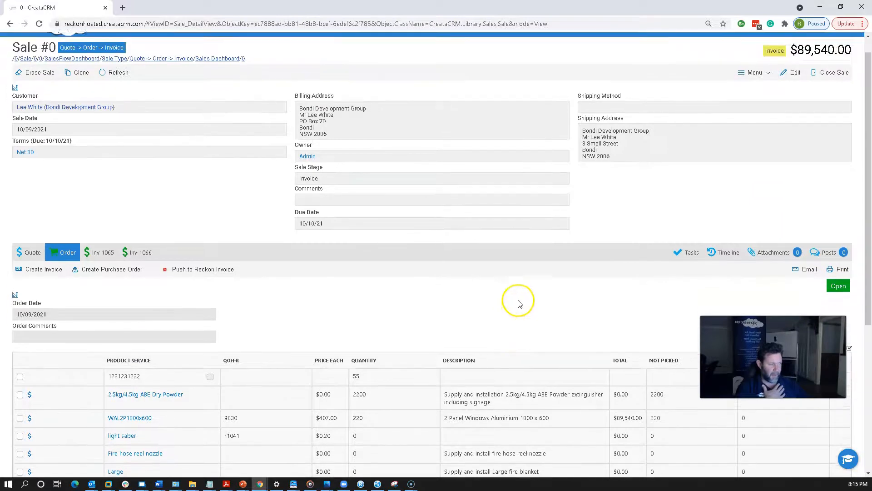
left_click(830, 95)
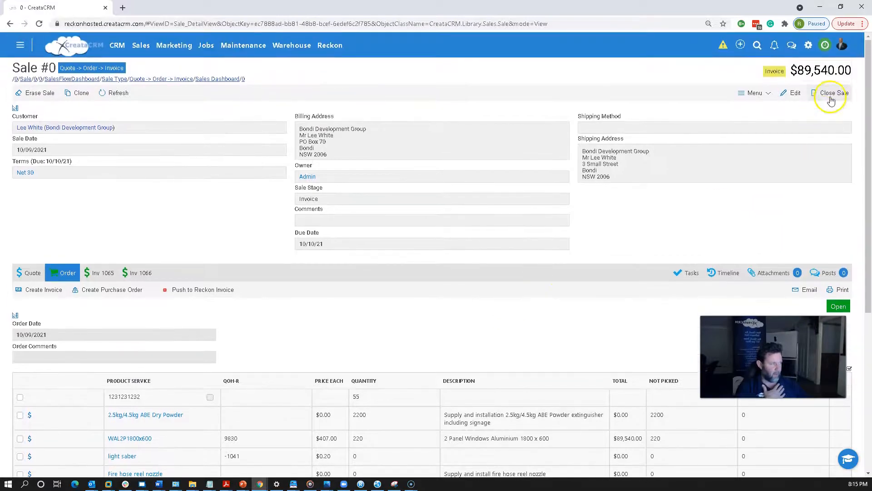
left_click(411, 301)
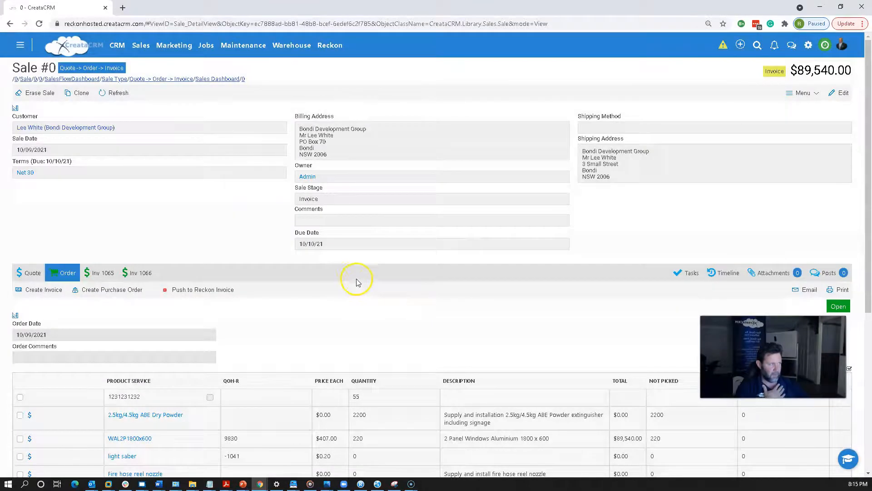
left_click(217, 79)
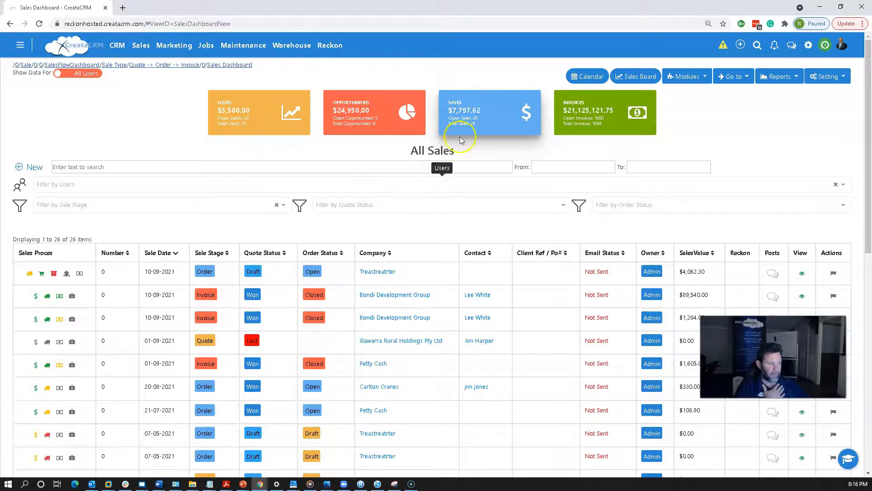
- Open the Treastreatrter sale from the Sales Dashboard and review its order and the Pick, Pack and Ship stages
left_click(158, 278)
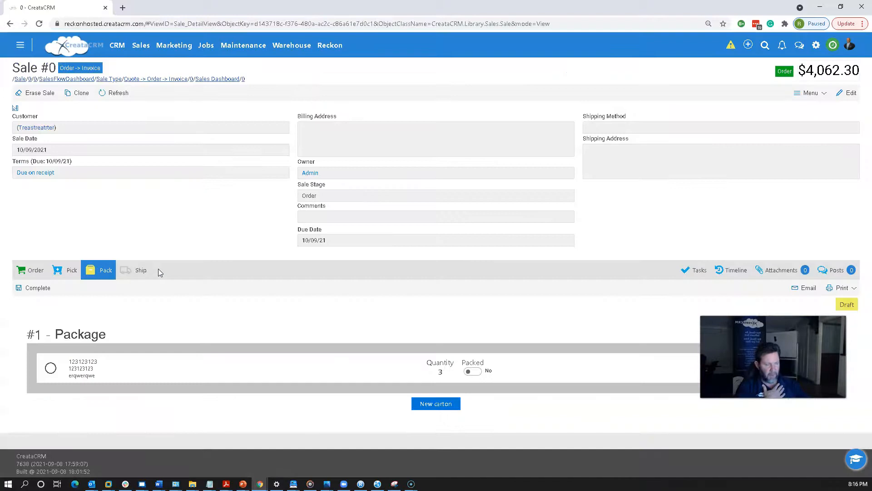
left_click(36, 270)
left_click(59, 271)
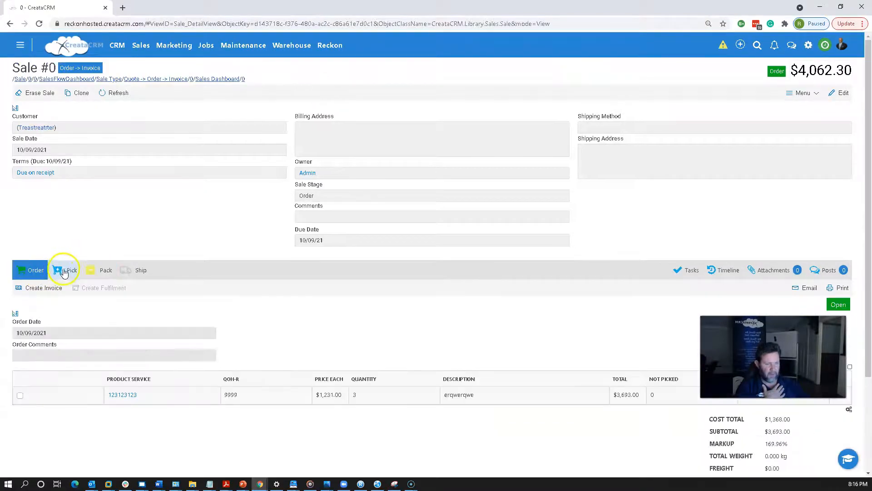
left_click(44, 276)
left_click(48, 271)
left_click(48, 267)
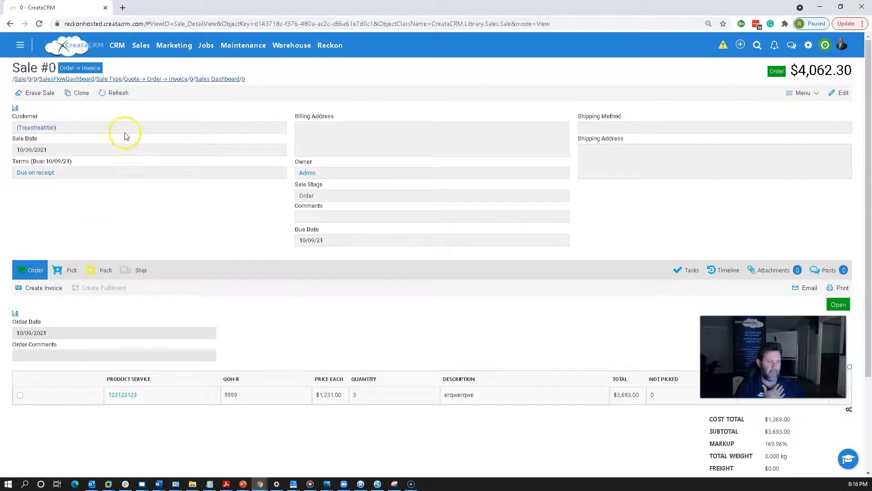
- Open the Quote -> Order -> Invoice sale type from the Sale Type list to review its settings
left_click(111, 79)
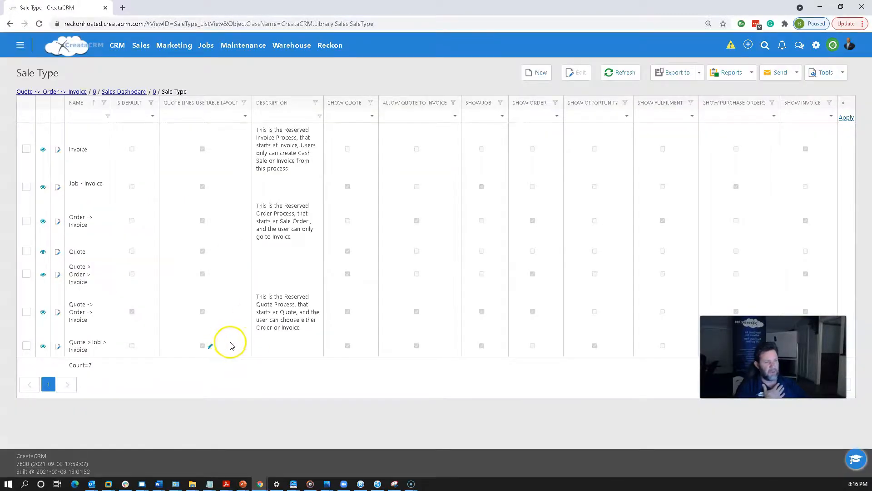
left_click(76, 311)
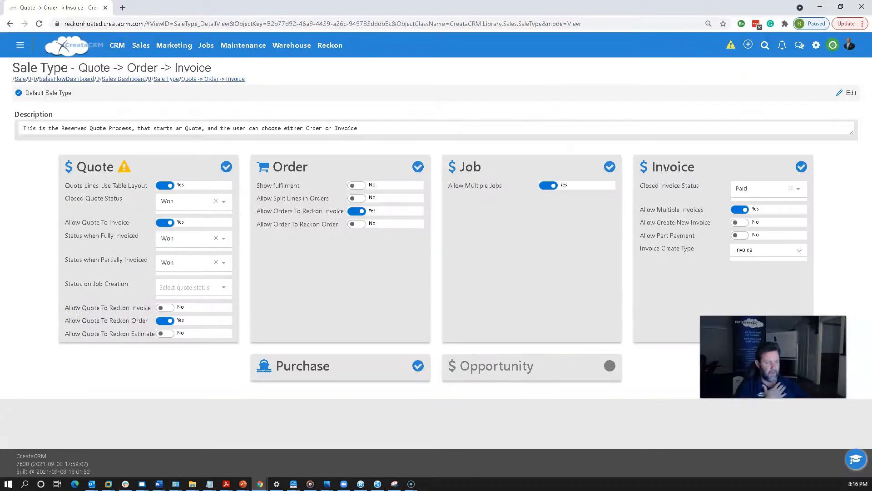